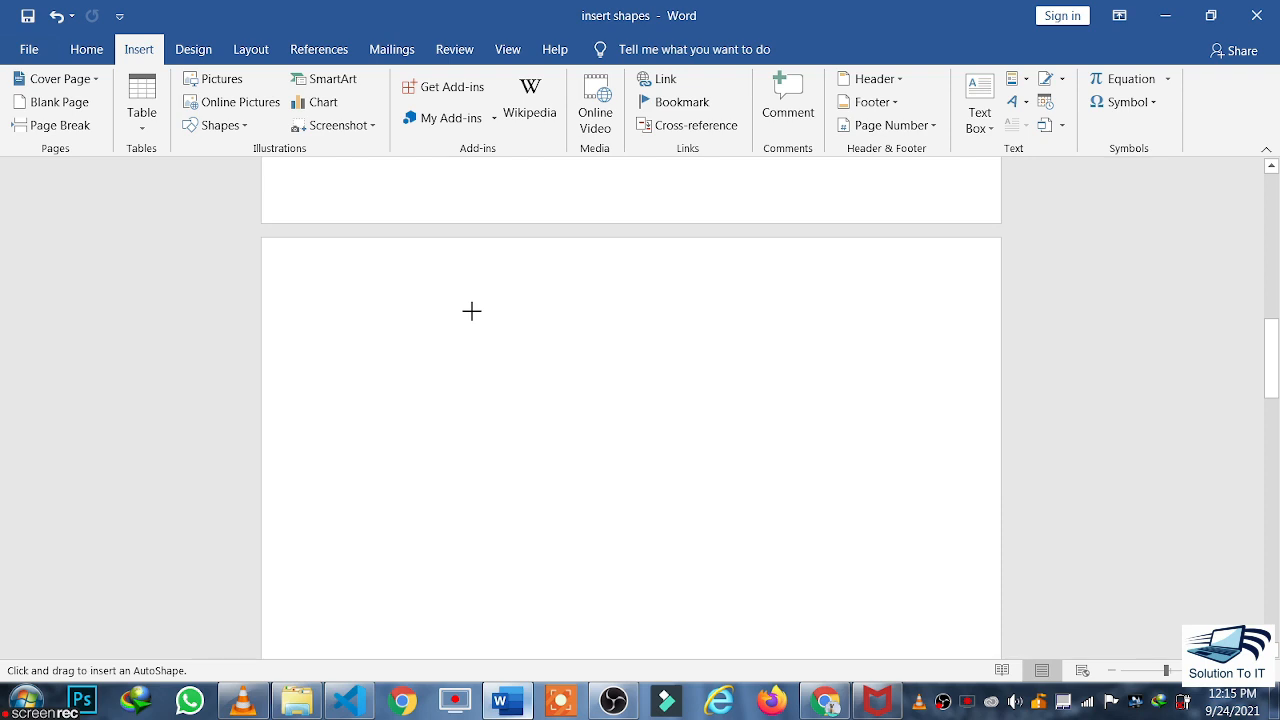
Draw a cylinder about 2.2 in wide and 2.58 in high on the empty page area, and change its shape to a frame.
{"action": "left_click_drag", "start_coordinate": [471, 311], "coordinate": [664, 536]}
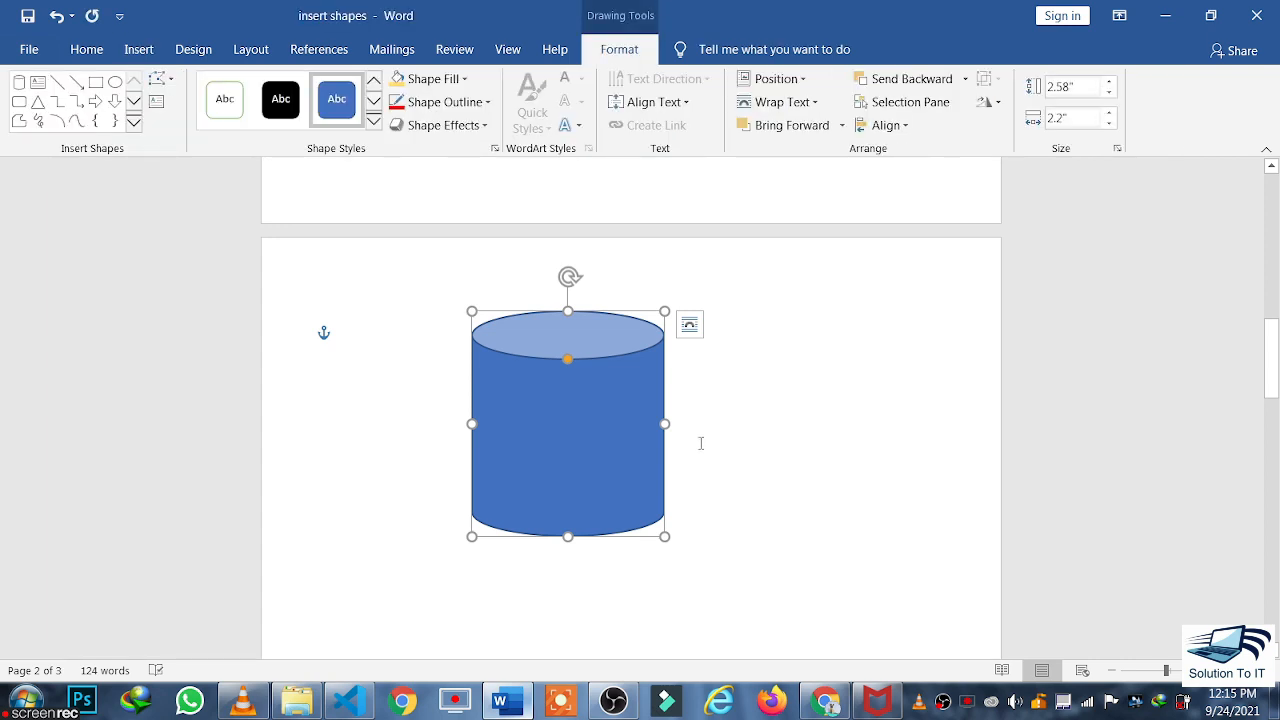
{"action": "left_click", "coordinate": [700, 443]}
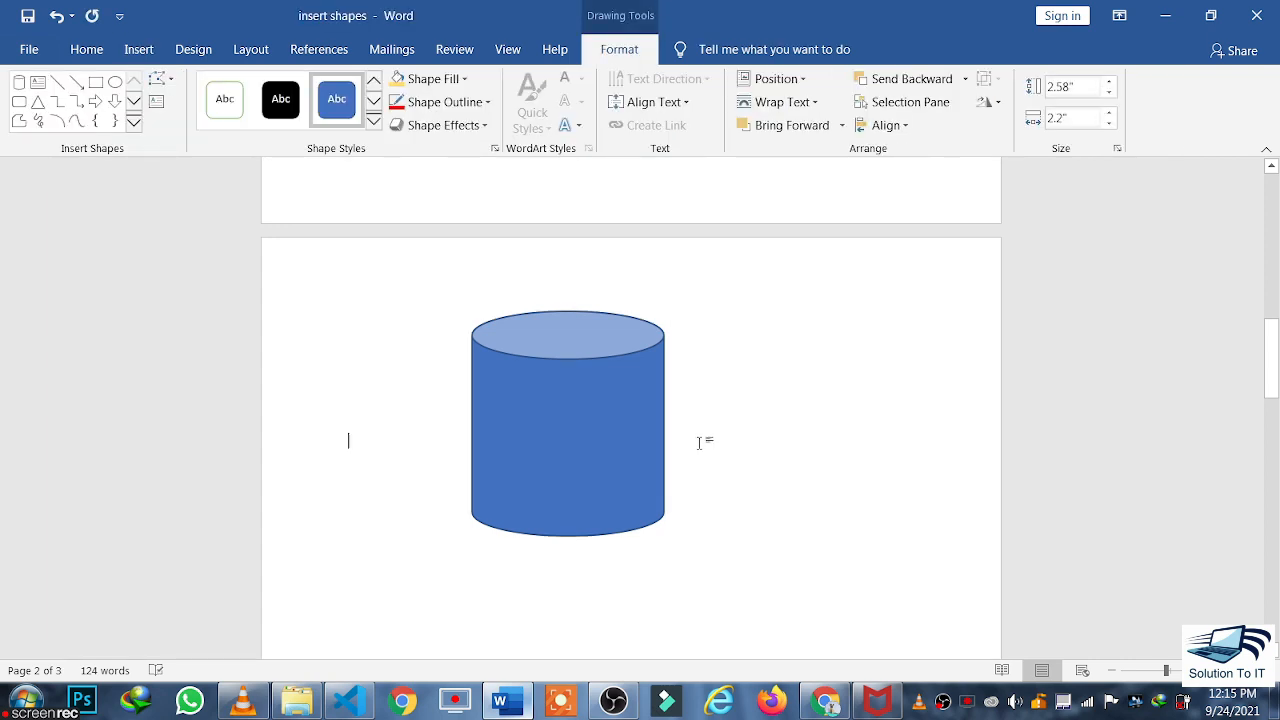
{"action": "left_click", "coordinate": [593, 415]}
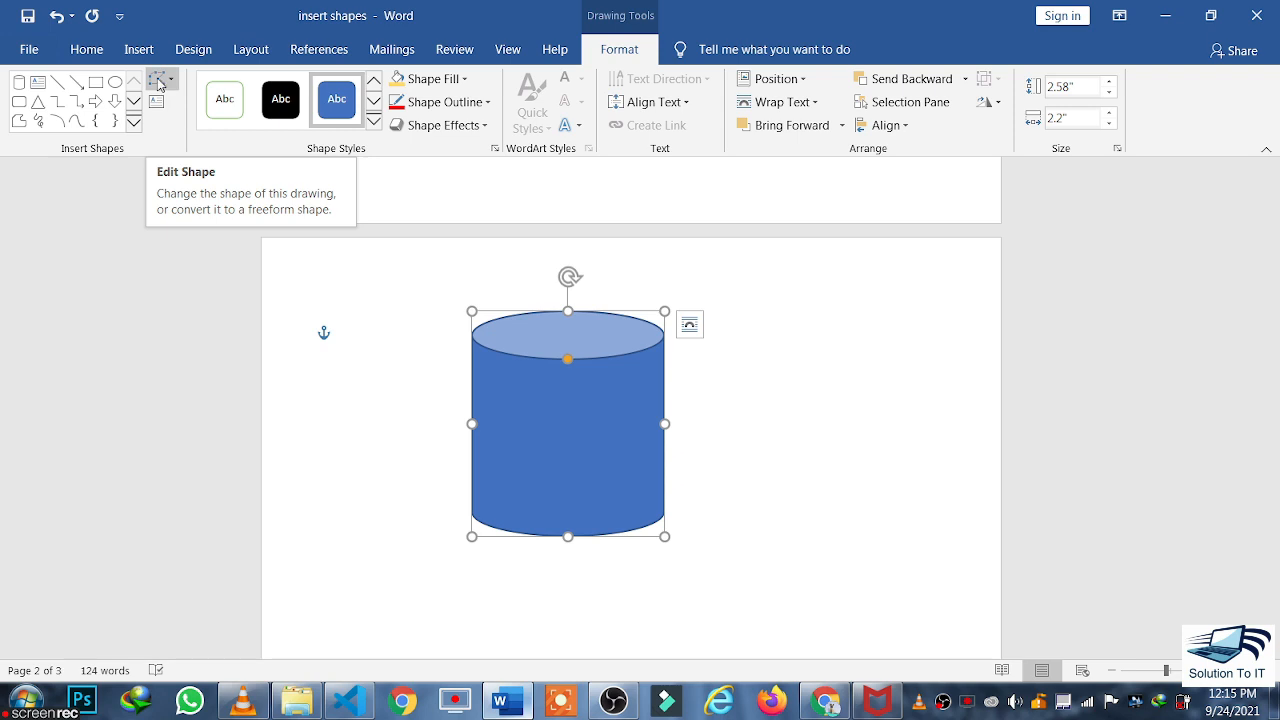
{"action": "left_click", "coordinate": [169, 86]}
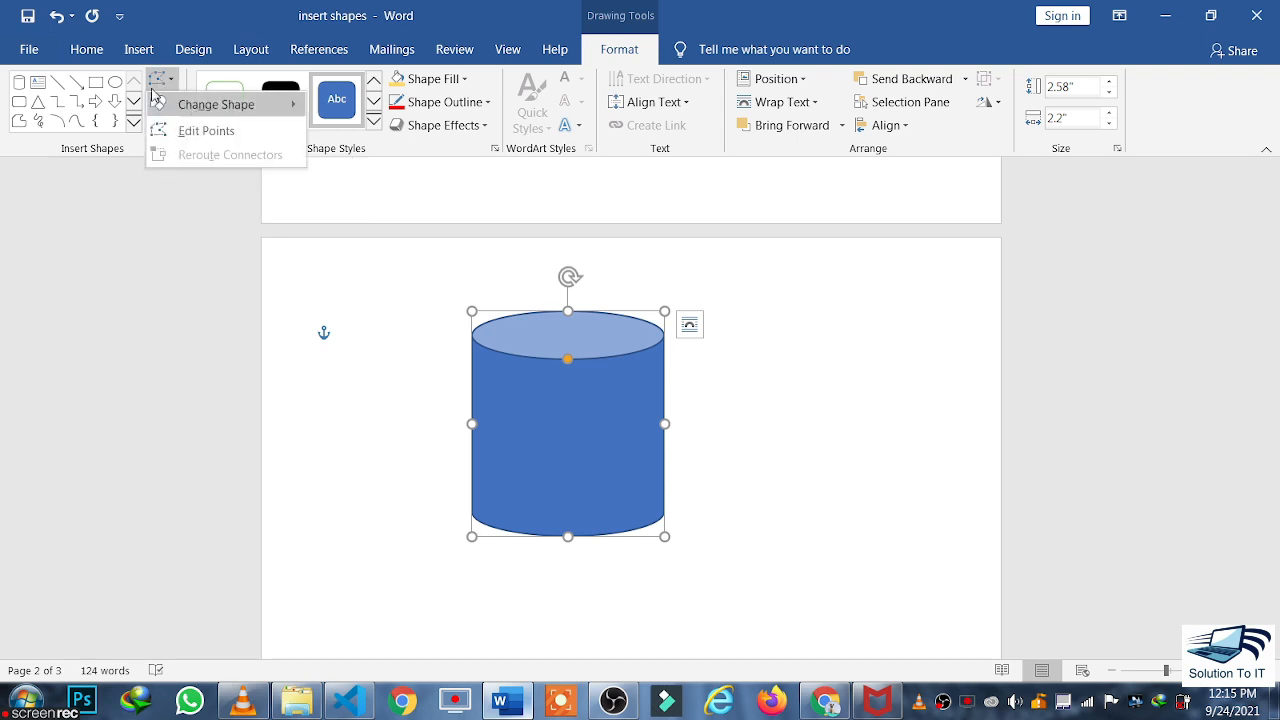
{"action": "mouse_move", "coordinate": [188, 106]}
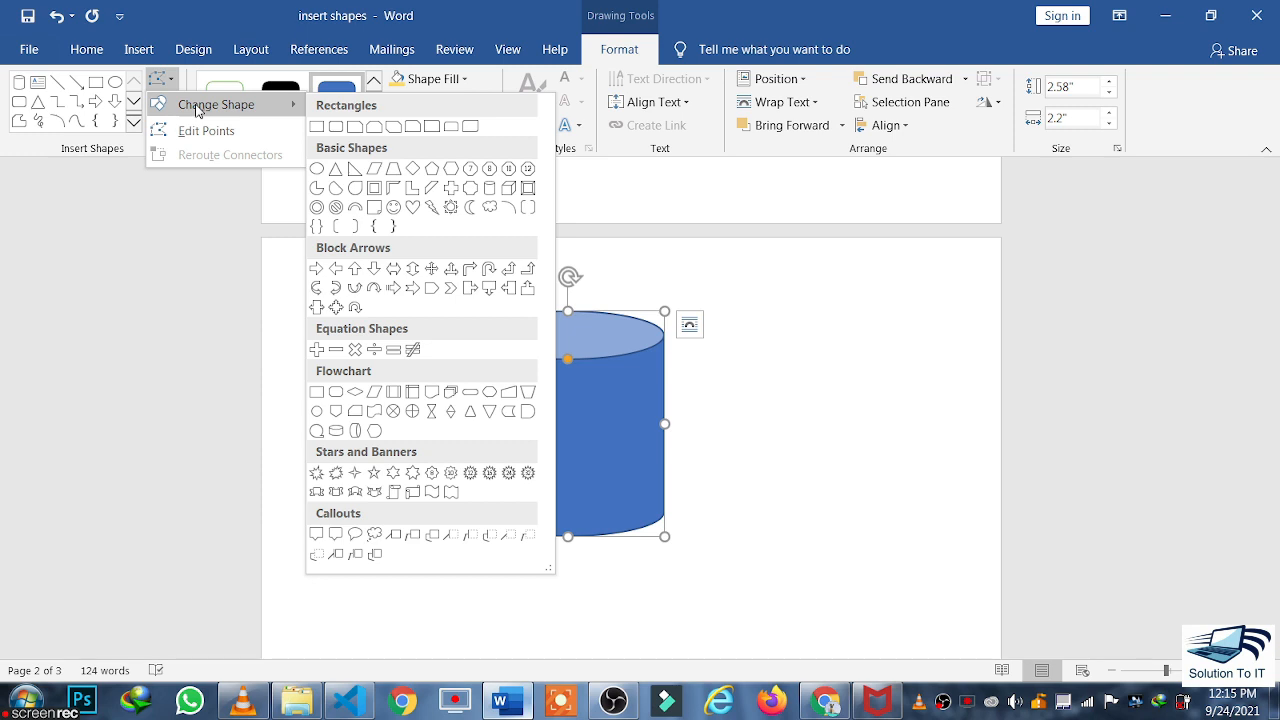
{"action": "left_click", "coordinate": [374, 190]}
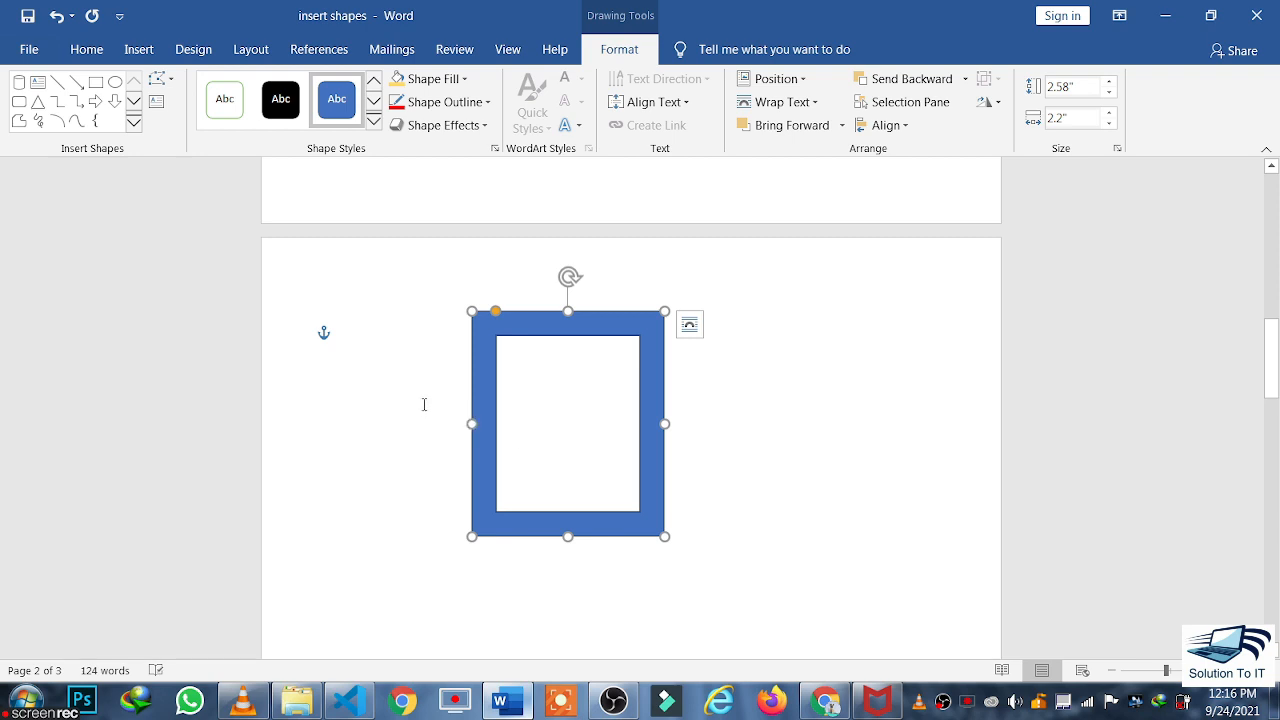
Edit the frame's points, pulling both outer right-hand corners outward until the shape is about 3.2 in wide and 3.71 in high.
{"action": "left_click", "coordinate": [166, 88]}
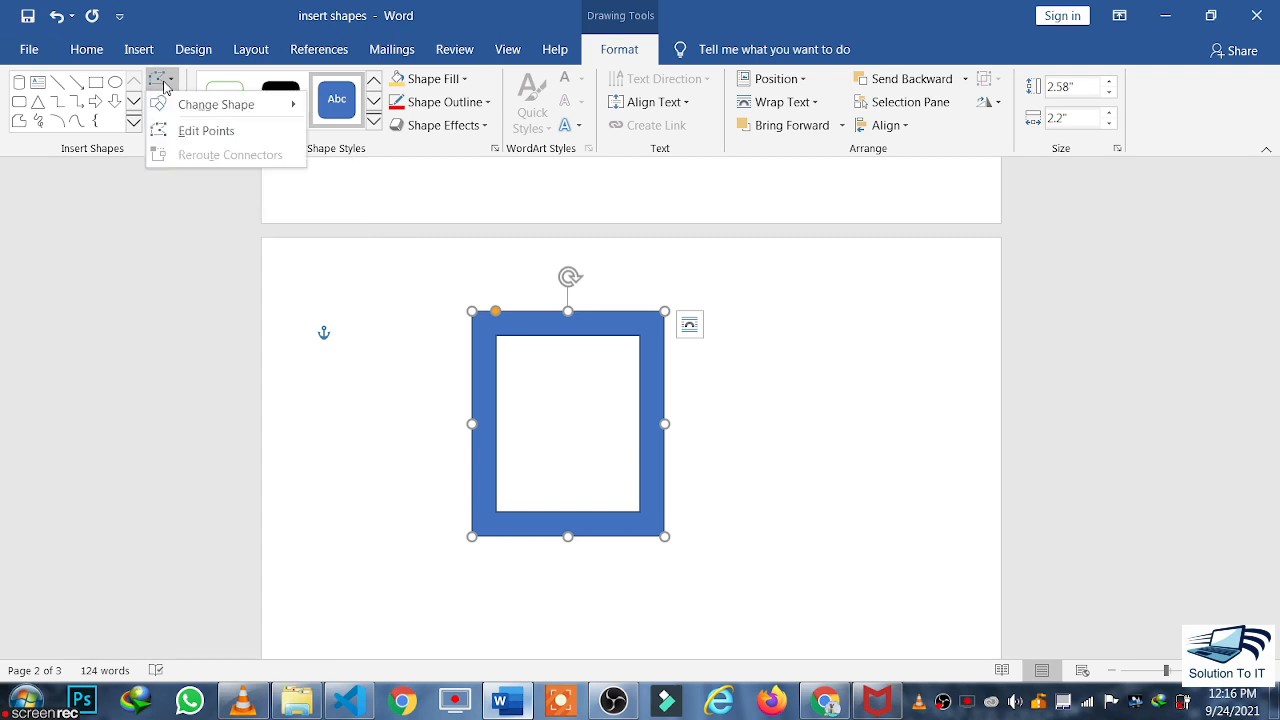
{"action": "left_click", "coordinate": [174, 134]}
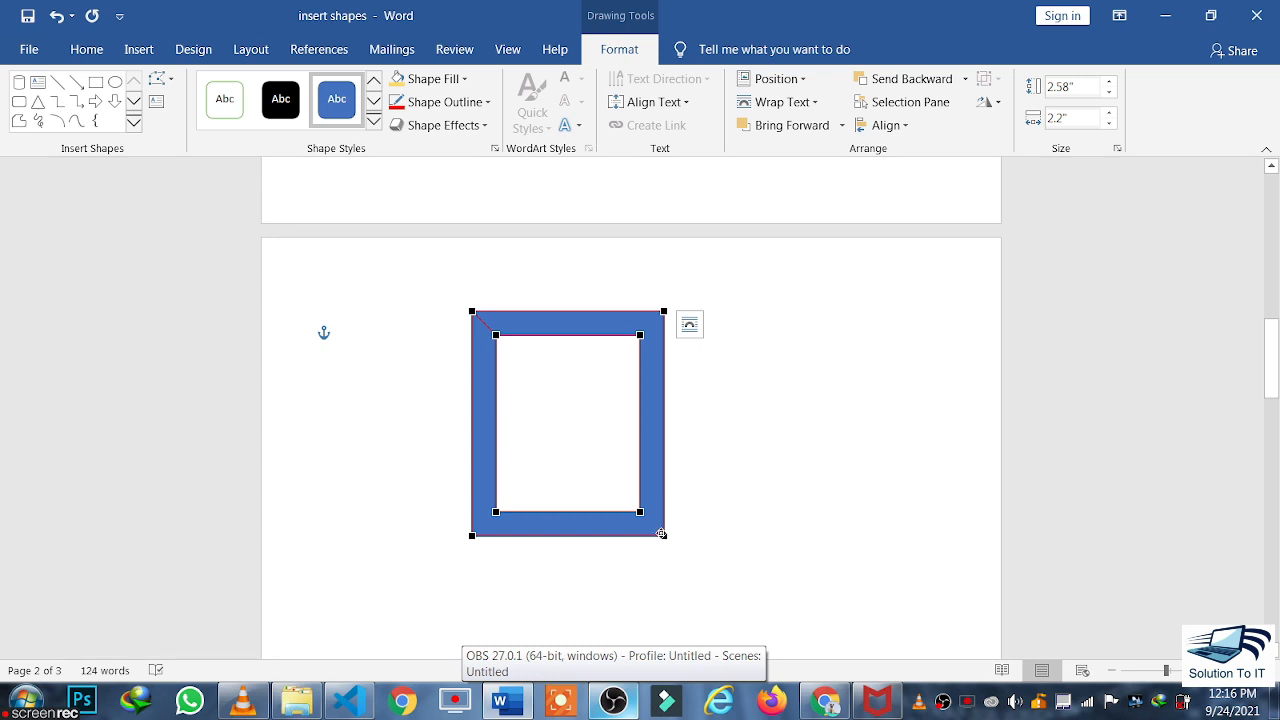
{"action": "left_click_drag", "start_coordinate": [664, 538], "coordinate": [751, 600]}
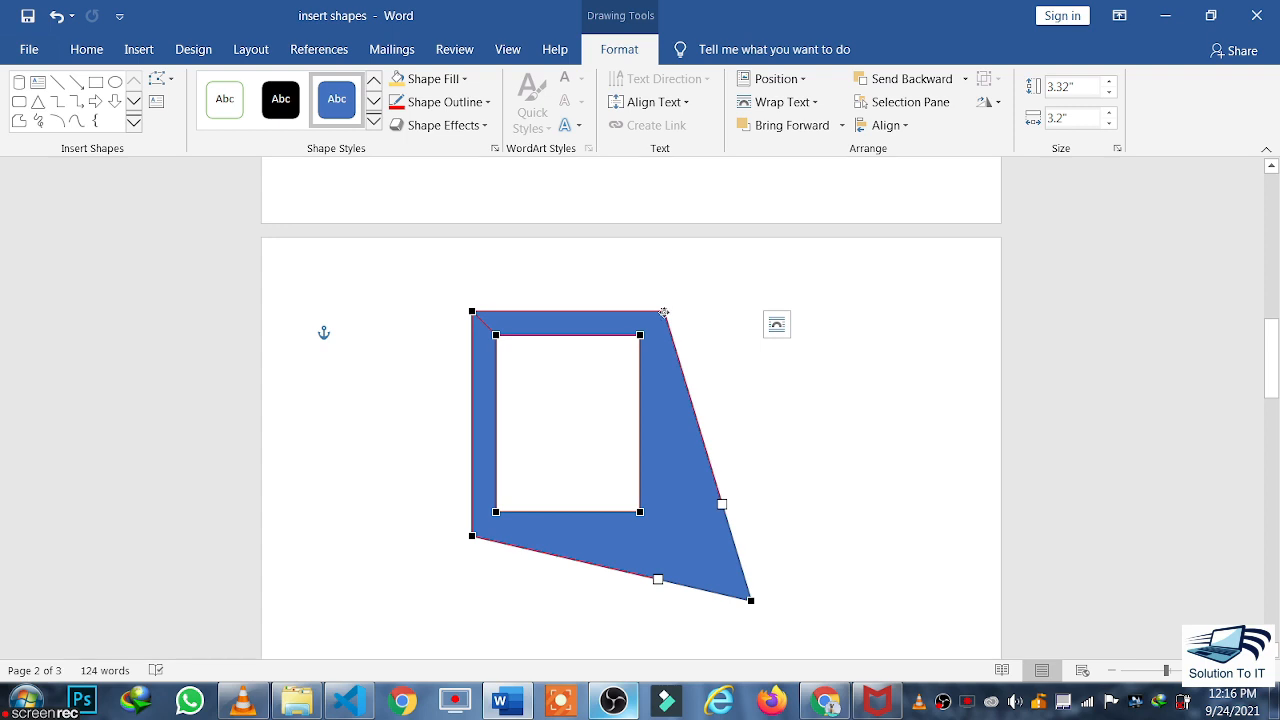
{"action": "left_click_drag", "start_coordinate": [662, 312], "coordinate": [742, 279]}
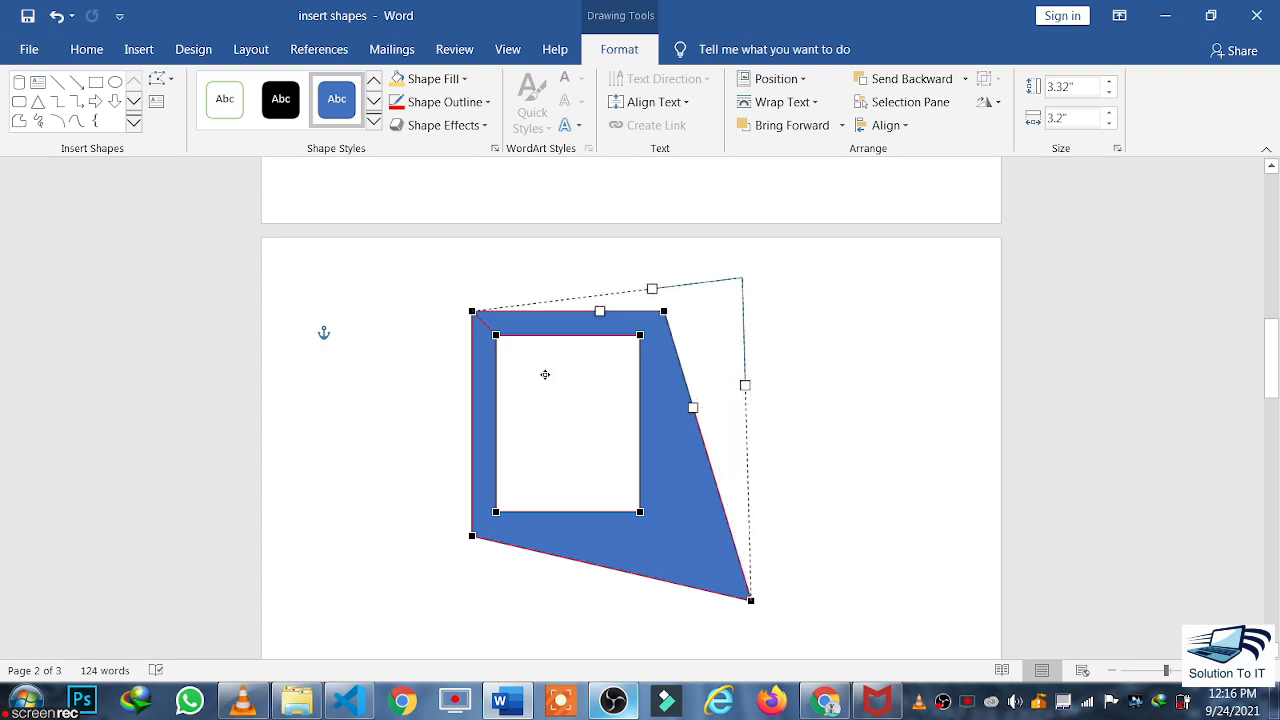
{"action": "left_click", "coordinate": [822, 471]}
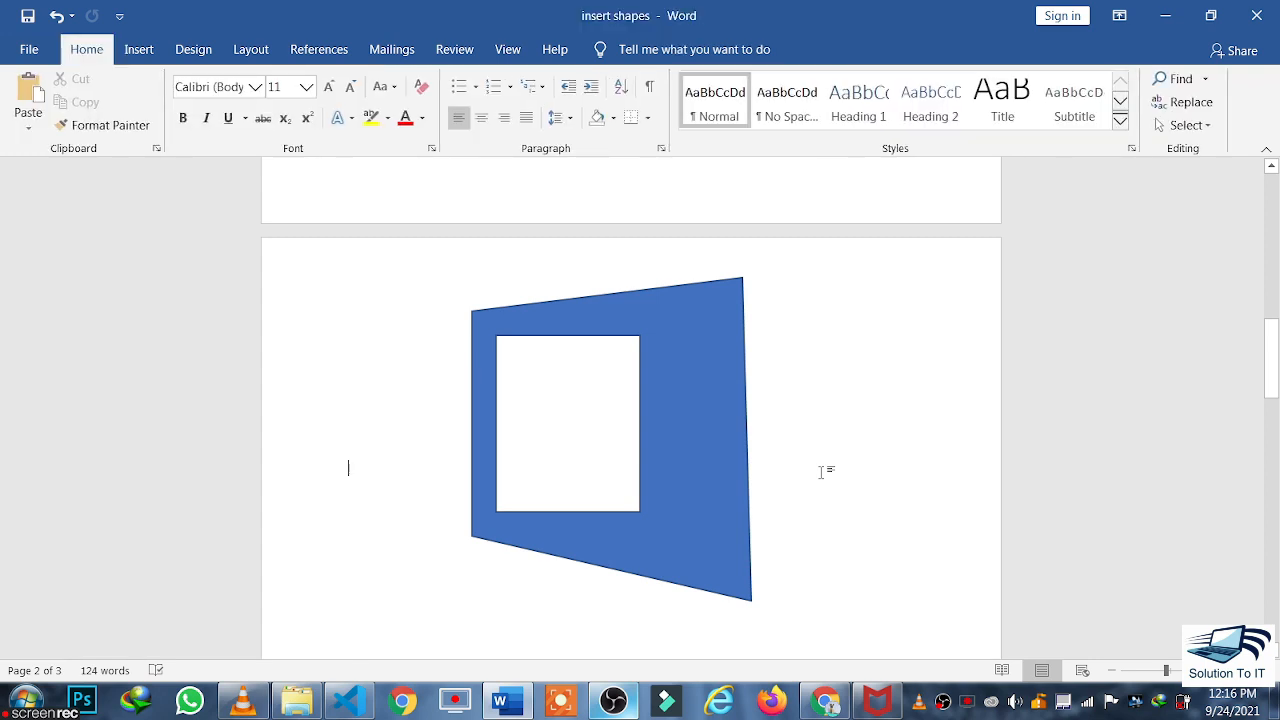
Fill the distorted frame with Gold, Accent 4, Darker 25% and give it a standard red outline.
{"action": "left_click", "coordinate": [698, 494]}
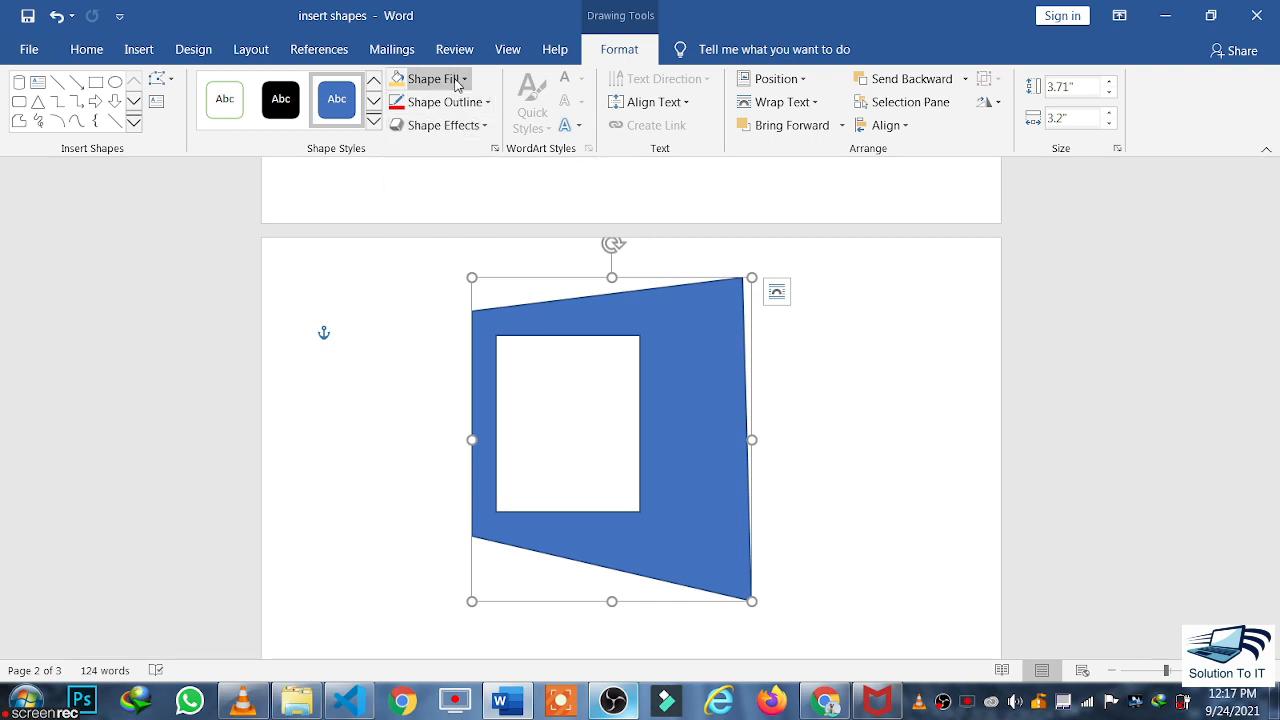
{"action": "left_click", "coordinate": [456, 84]}
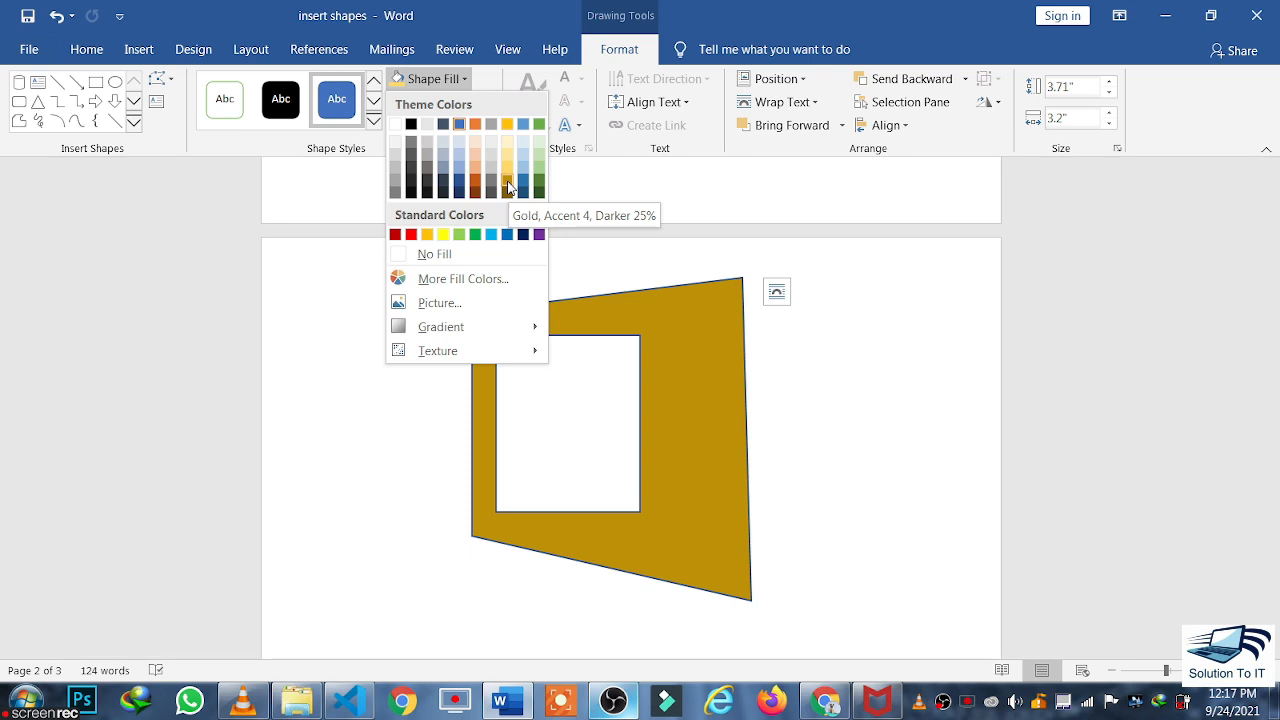
{"action": "left_click", "coordinate": [508, 187]}
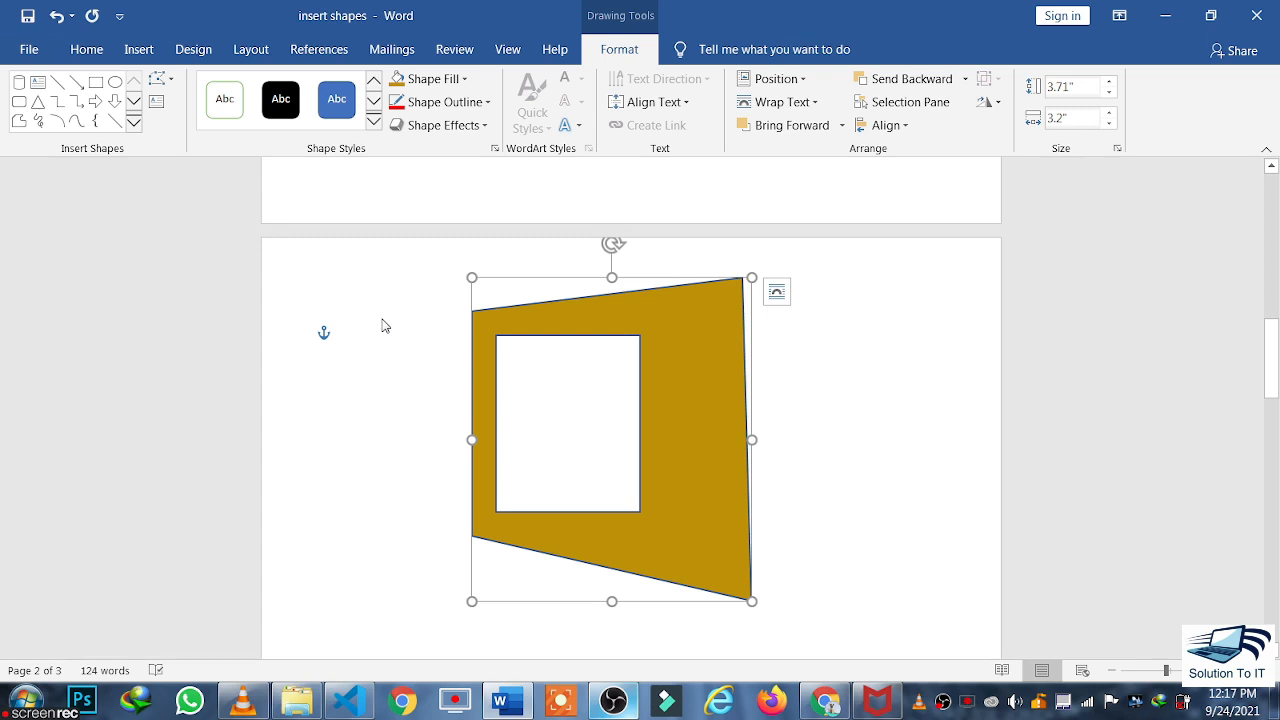
{"action": "left_click", "coordinate": [486, 103]}
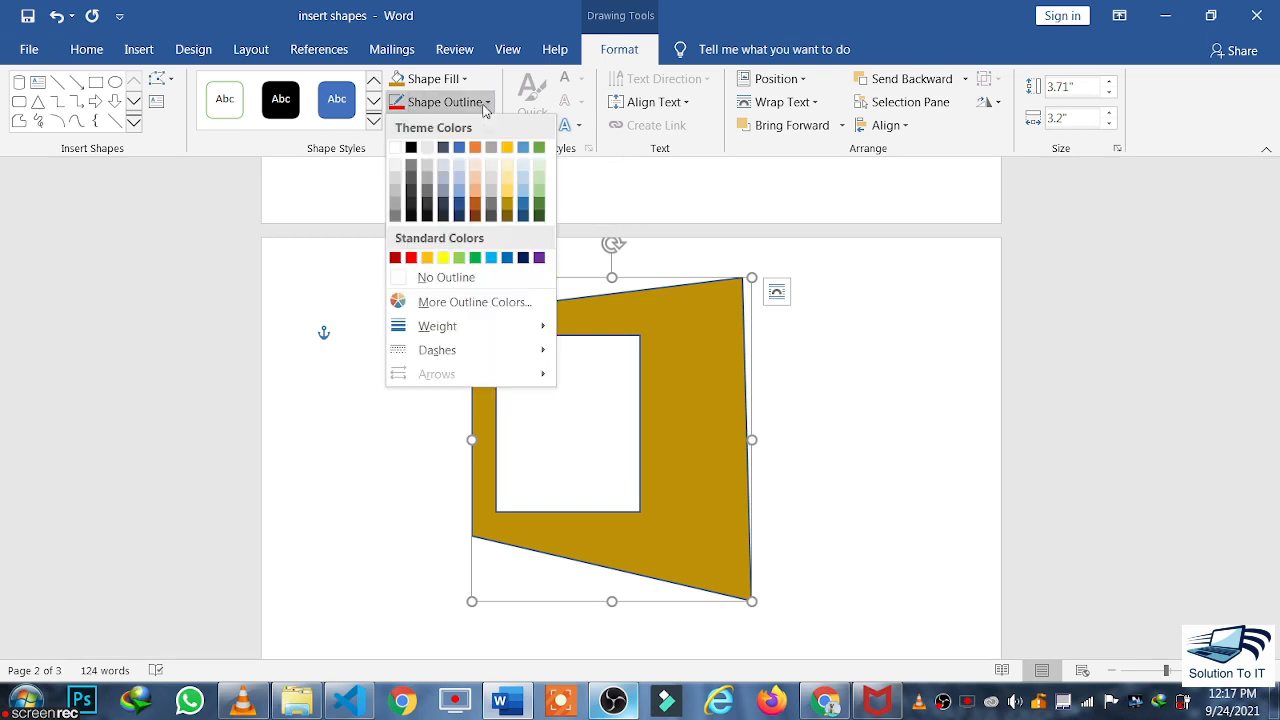
{"action": "left_click", "coordinate": [411, 258]}
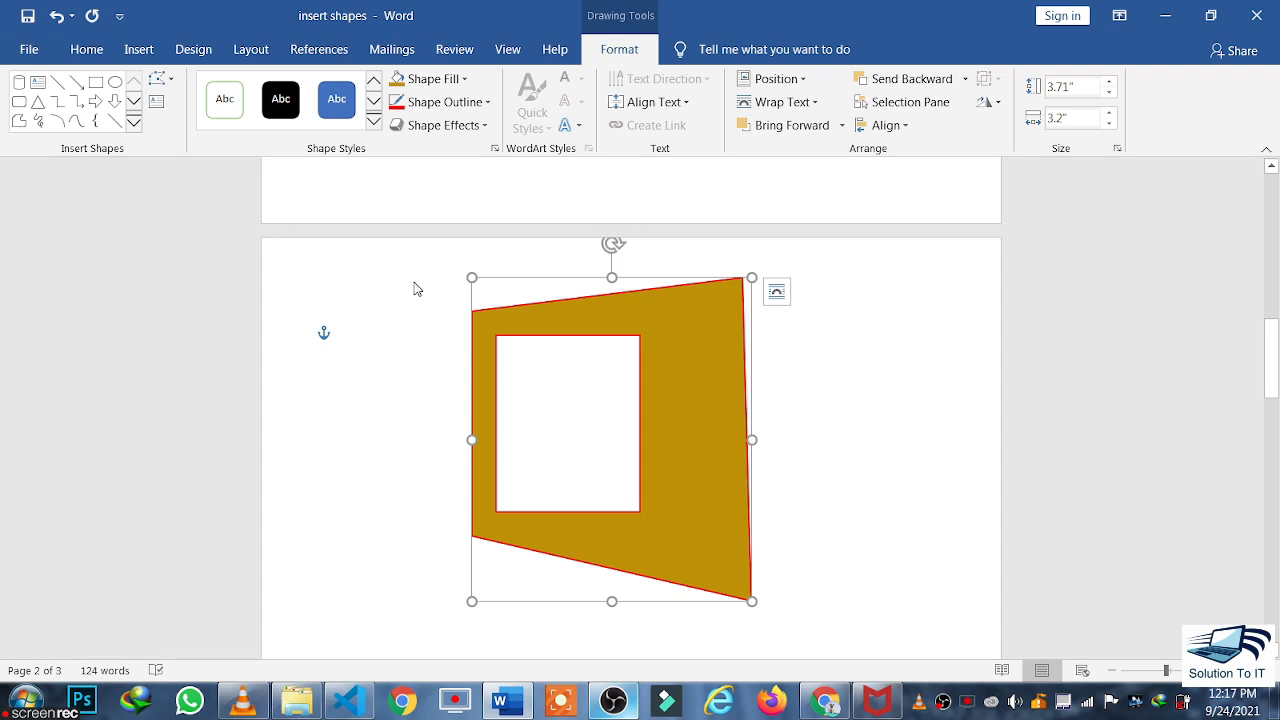
Apply a 3-D rotation effect to the frame, using the first preset in the third row of the Parallel group.
{"action": "left_click", "coordinate": [477, 130]}
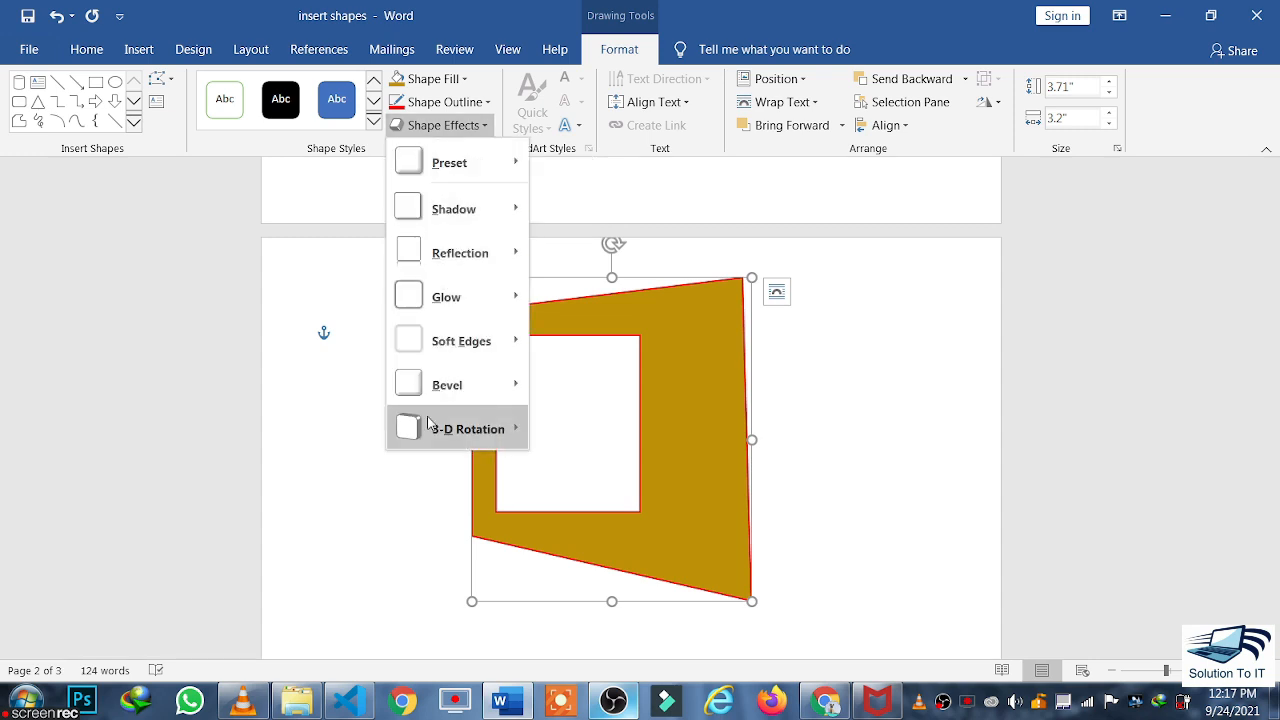
{"action": "mouse_move", "coordinate": [435, 437]}
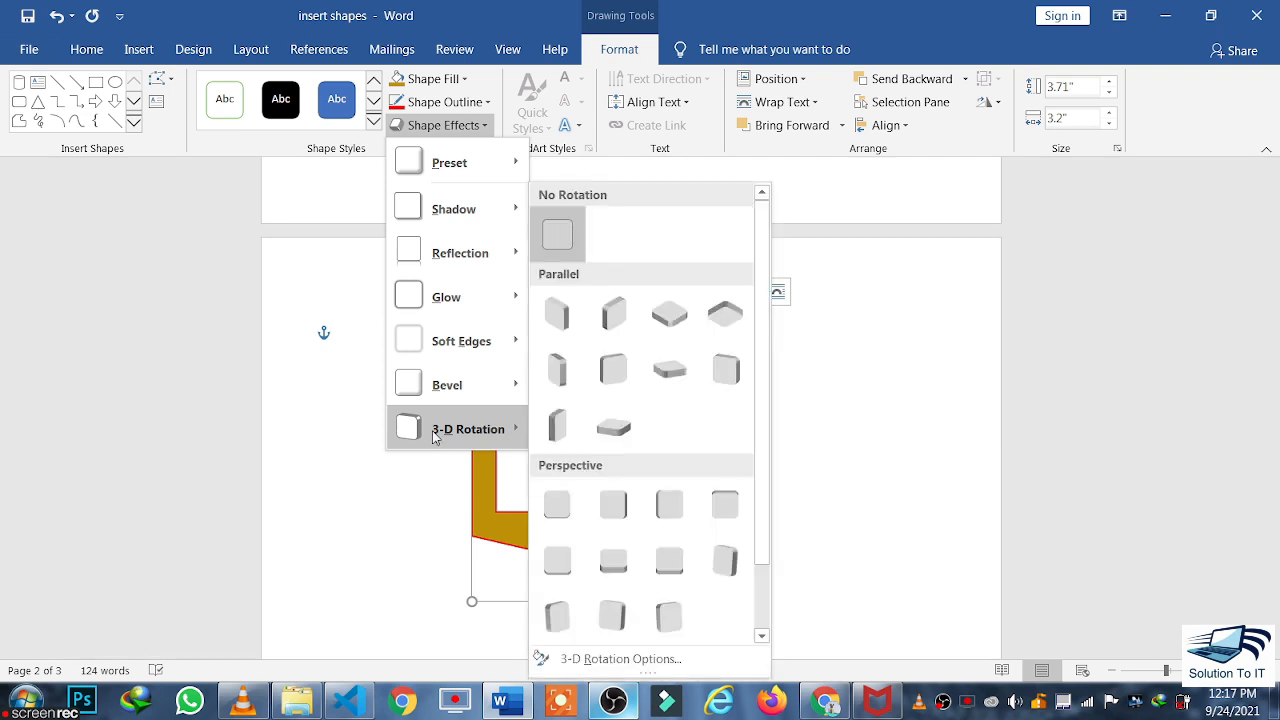
{"action": "left_click", "coordinate": [553, 428]}
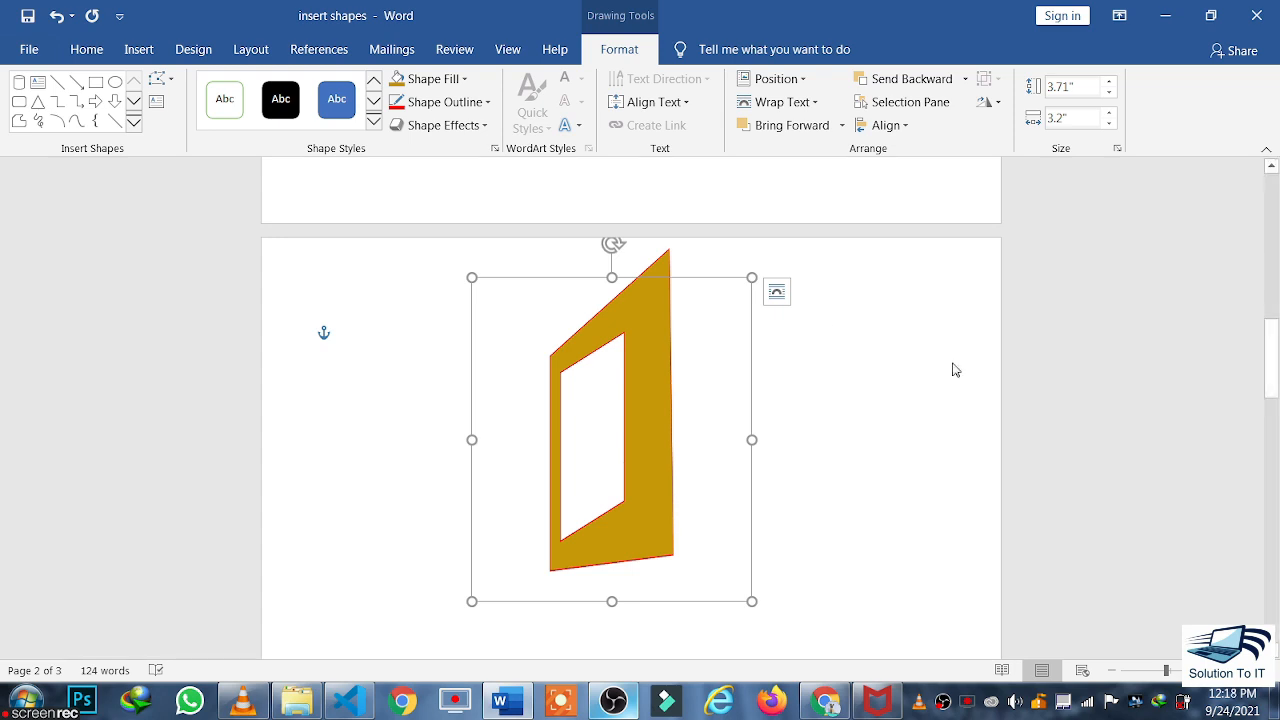
Position the frame at the top centre of the page with text wrapping, and deselect it.
{"action": "left_click", "coordinate": [776, 79]}
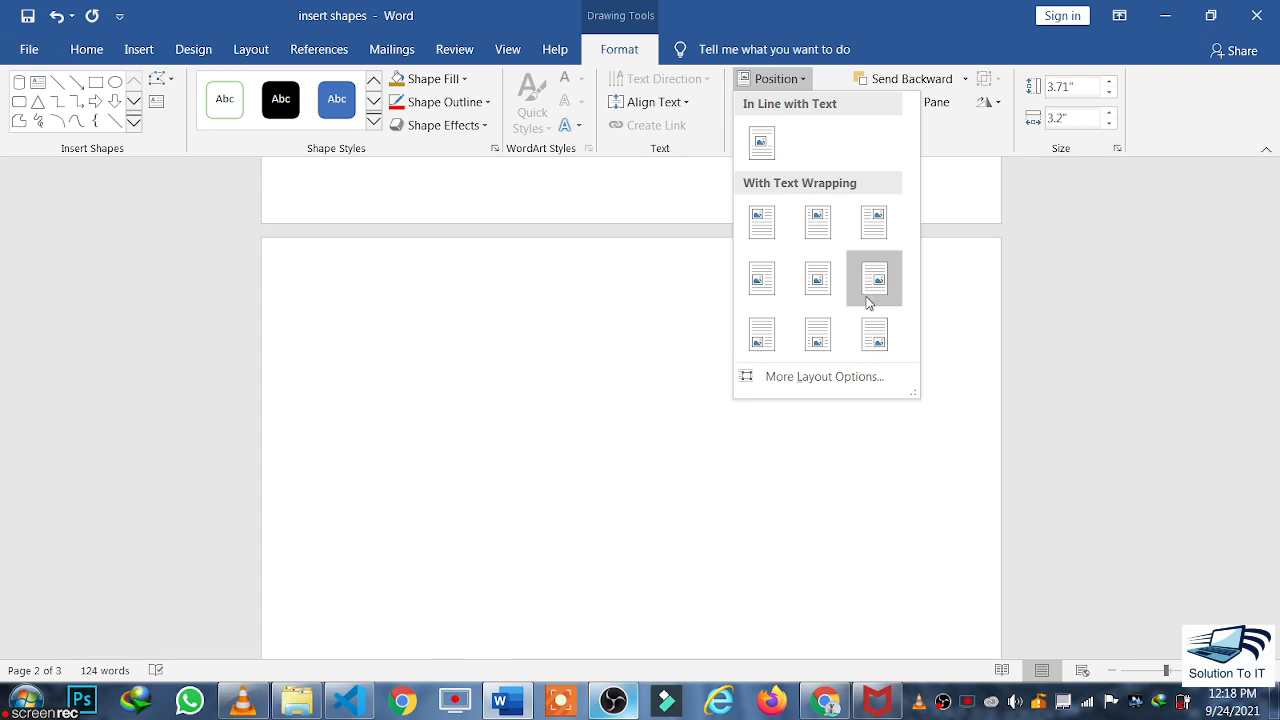
{"action": "left_click", "coordinate": [813, 229]}
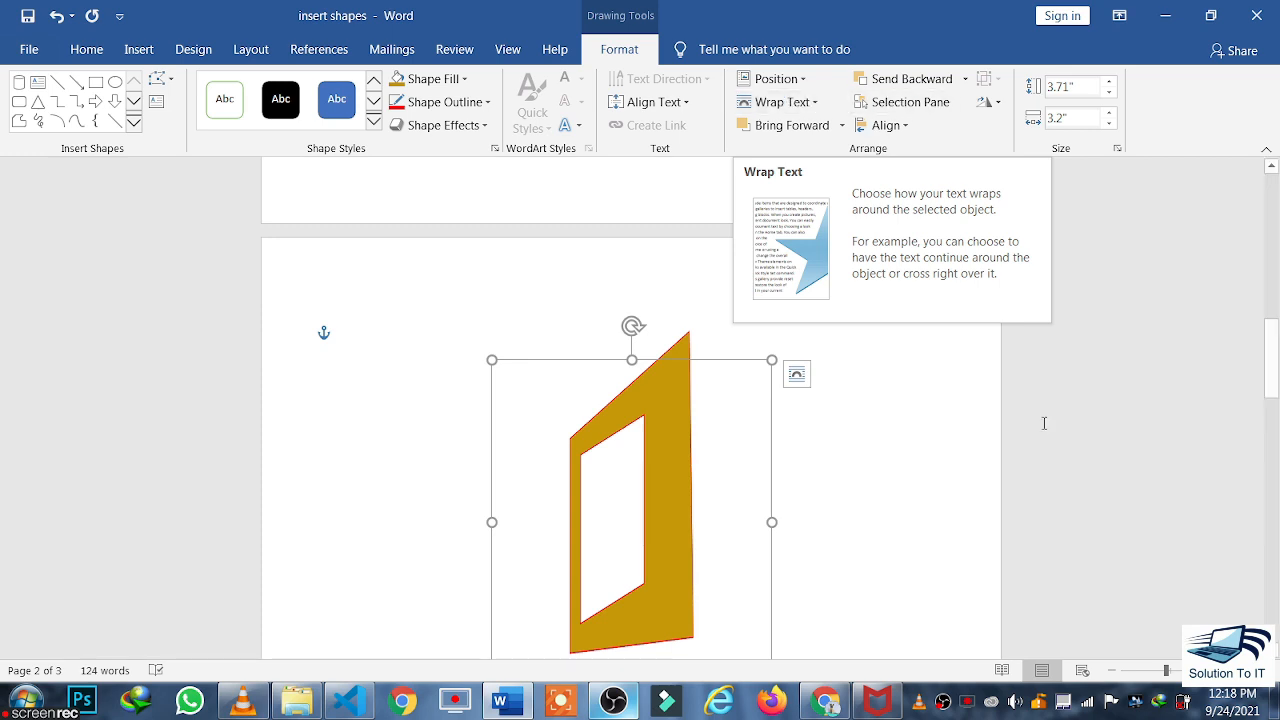
{"action": "left_click", "coordinate": [921, 458]}
Draw a rectangle with one snipped and one rounded corner, about 1.57 by 0.94 in, over the Information technology paragraph, starting at "infrastructure".
{"action": "scroll", "coordinate": [921, 458], "scroll_direction": "down", "scroll_amount": 5}
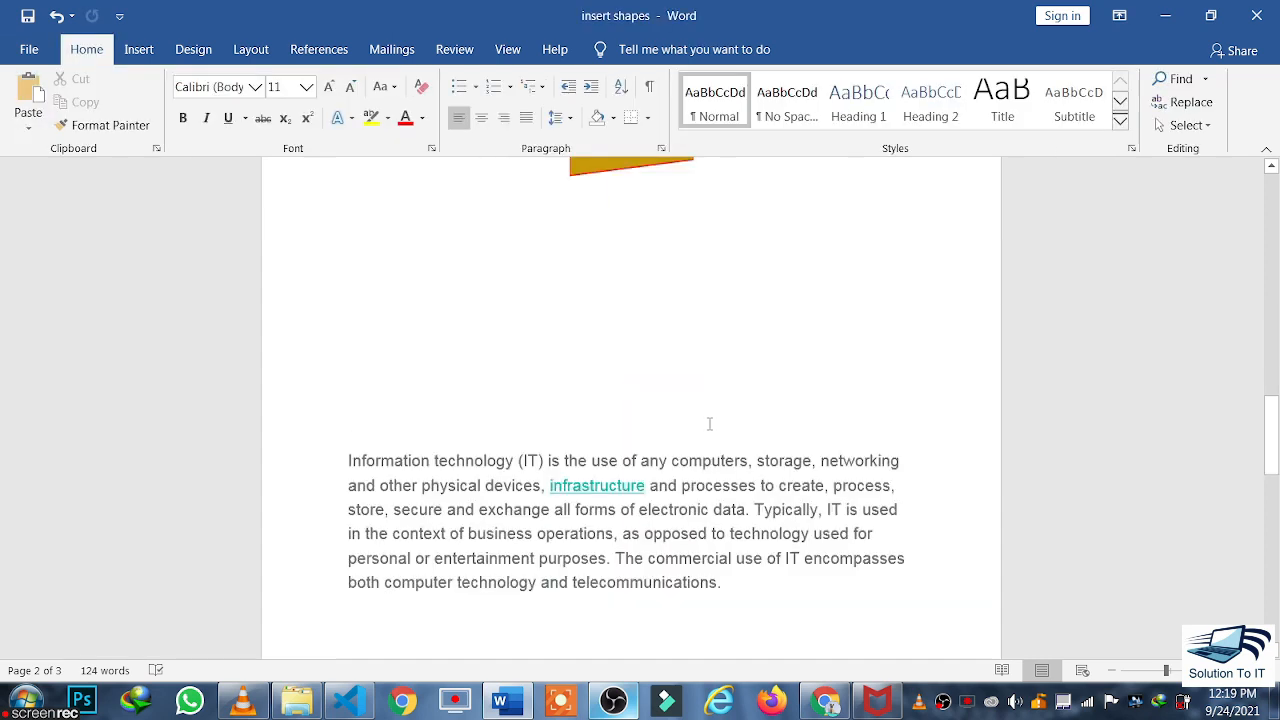
{"action": "scroll", "coordinate": [522, 351], "scroll_direction": "down", "scroll_amount": 1}
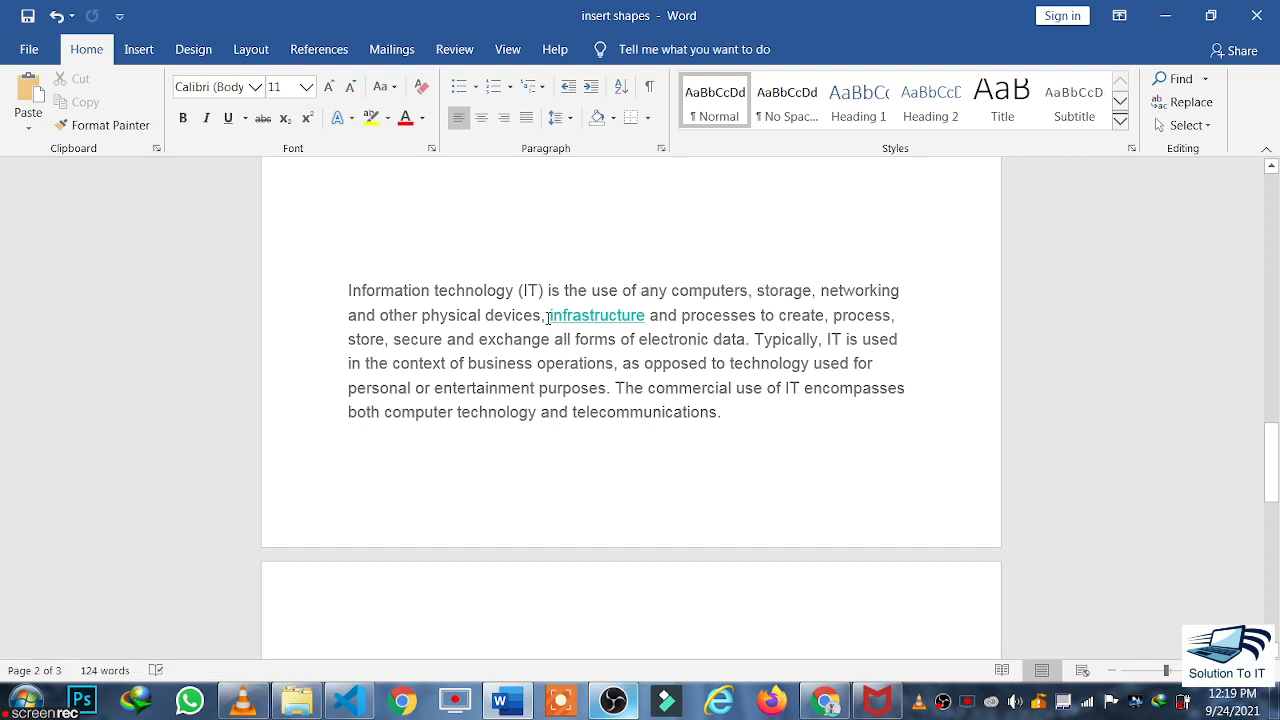
{"action": "left_click", "coordinate": [548, 318]}
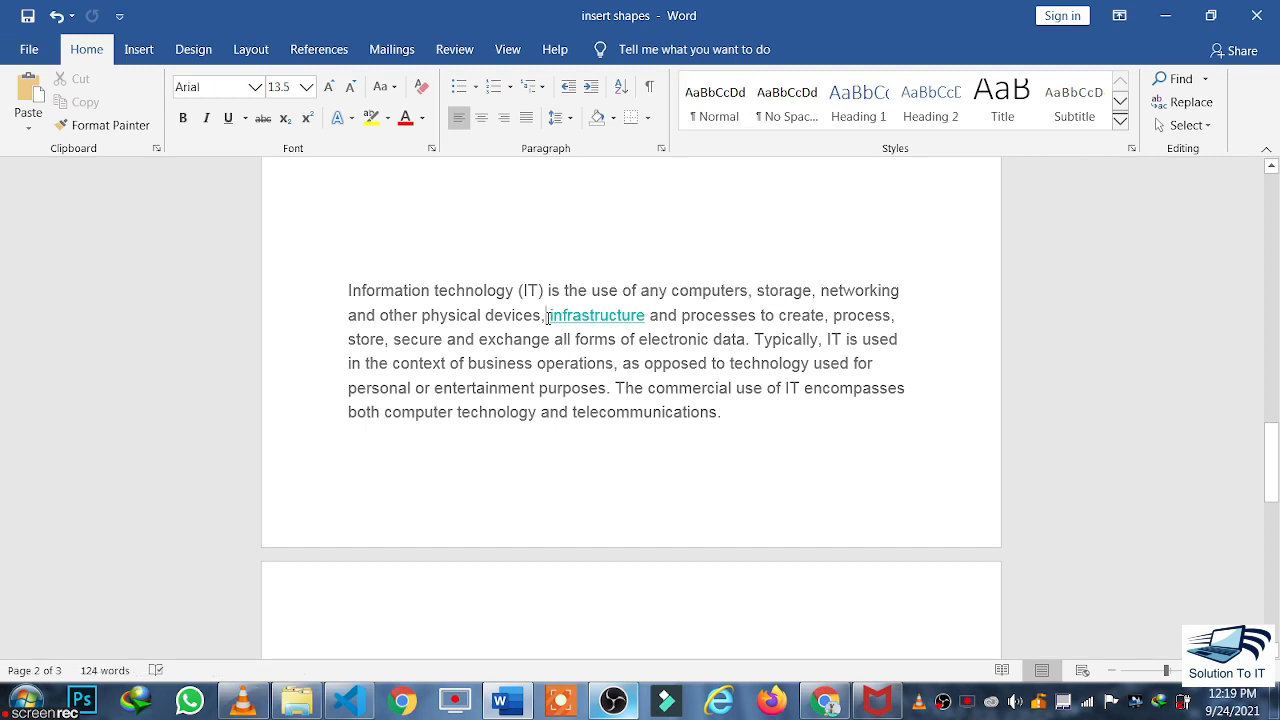
{"action": "left_click", "coordinate": [150, 55]}
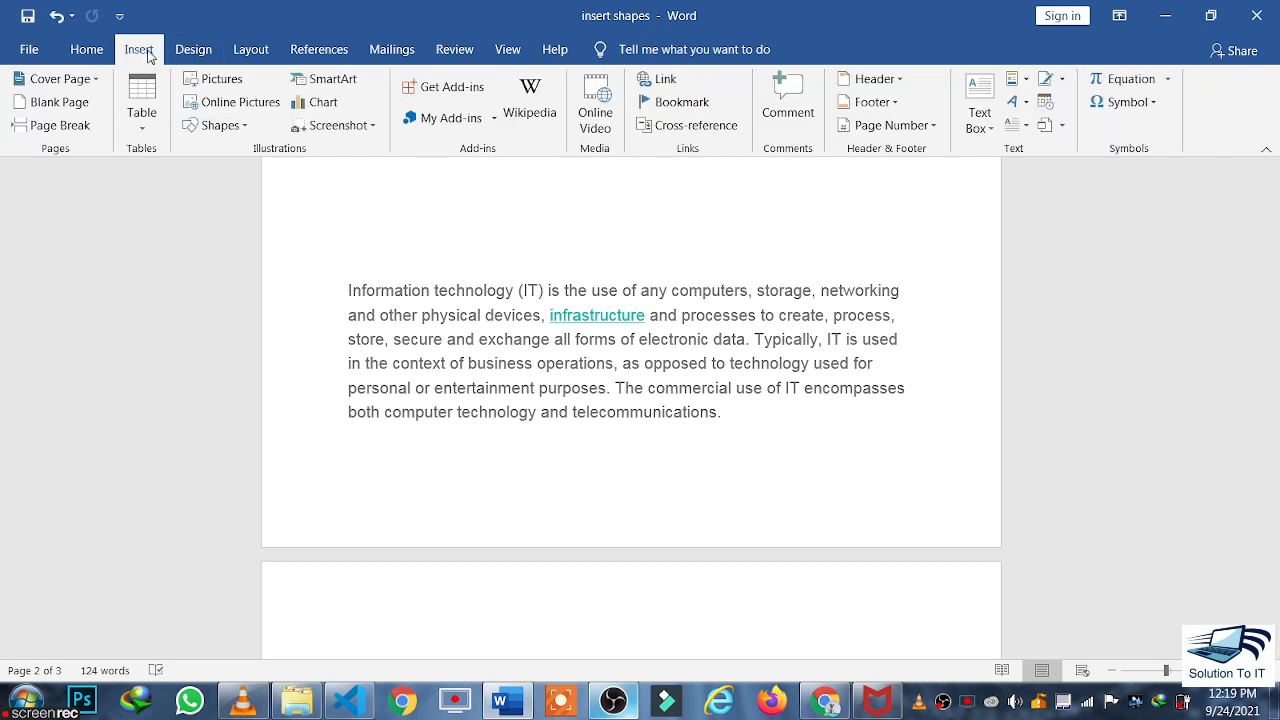
{"action": "left_click", "coordinate": [243, 131]}
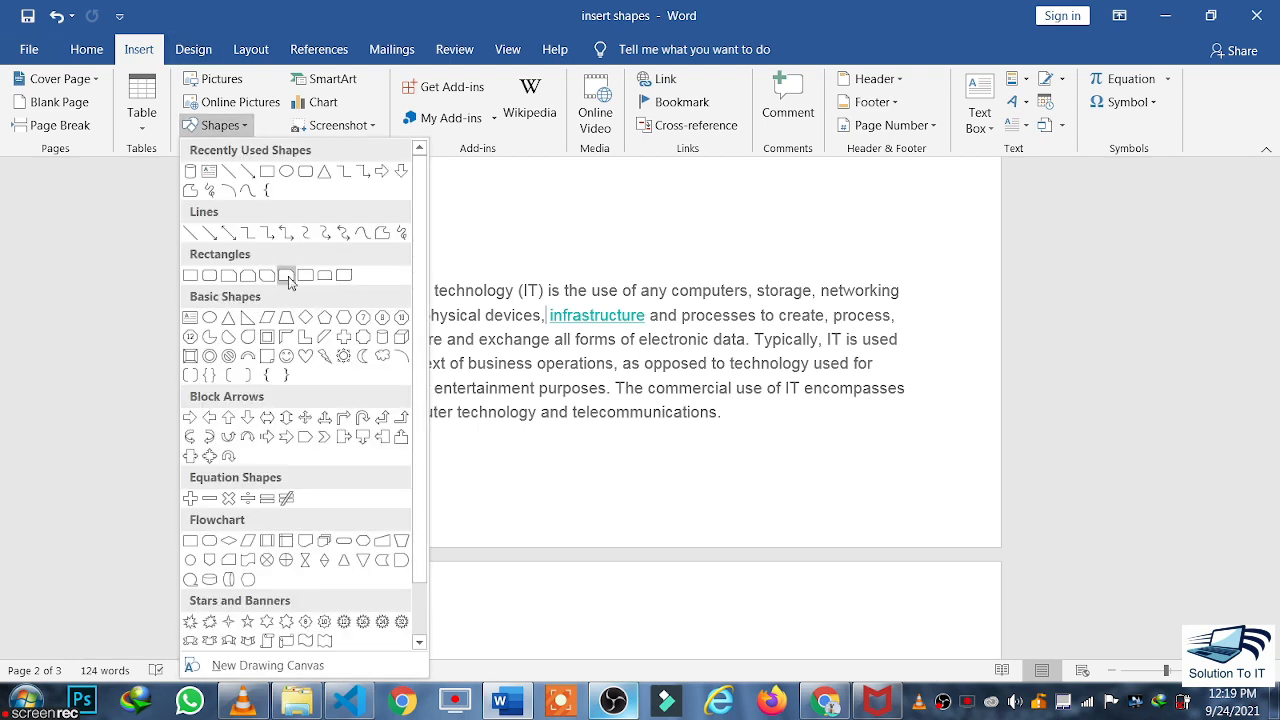
{"action": "left_click", "coordinate": [286, 276]}
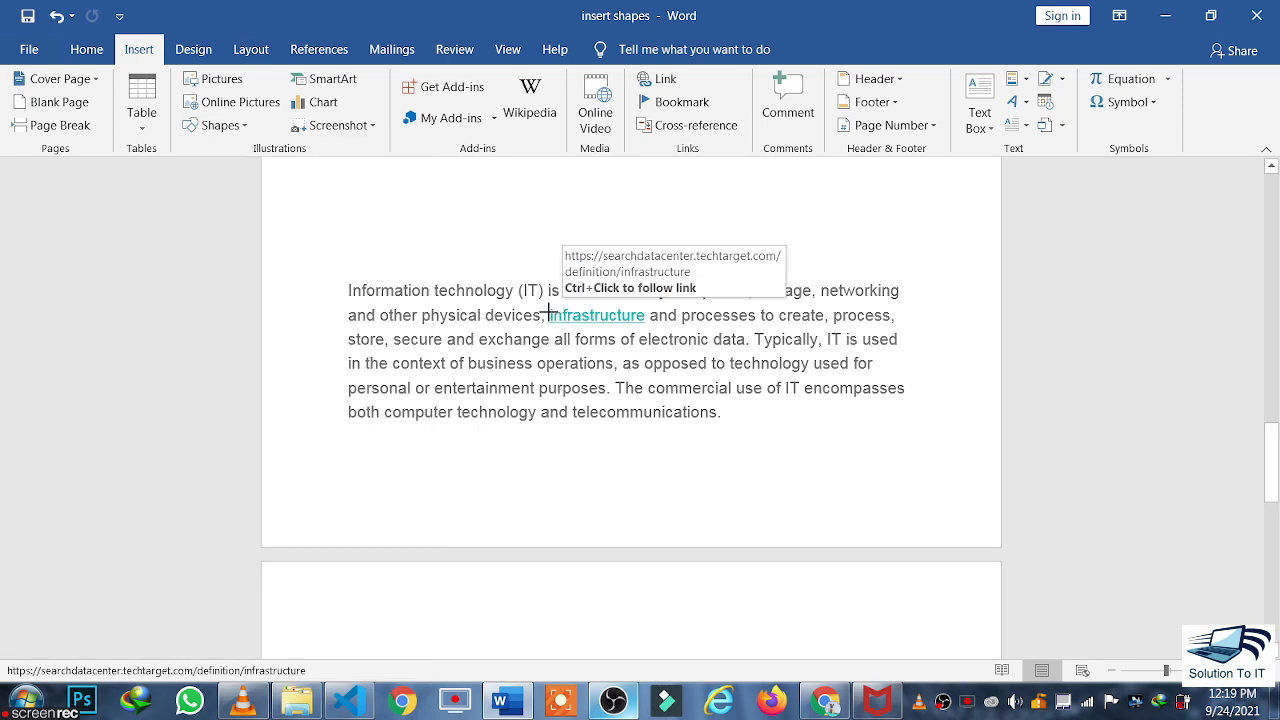
{"action": "left_click_drag", "start_coordinate": [549, 311], "coordinate": [686, 395]}
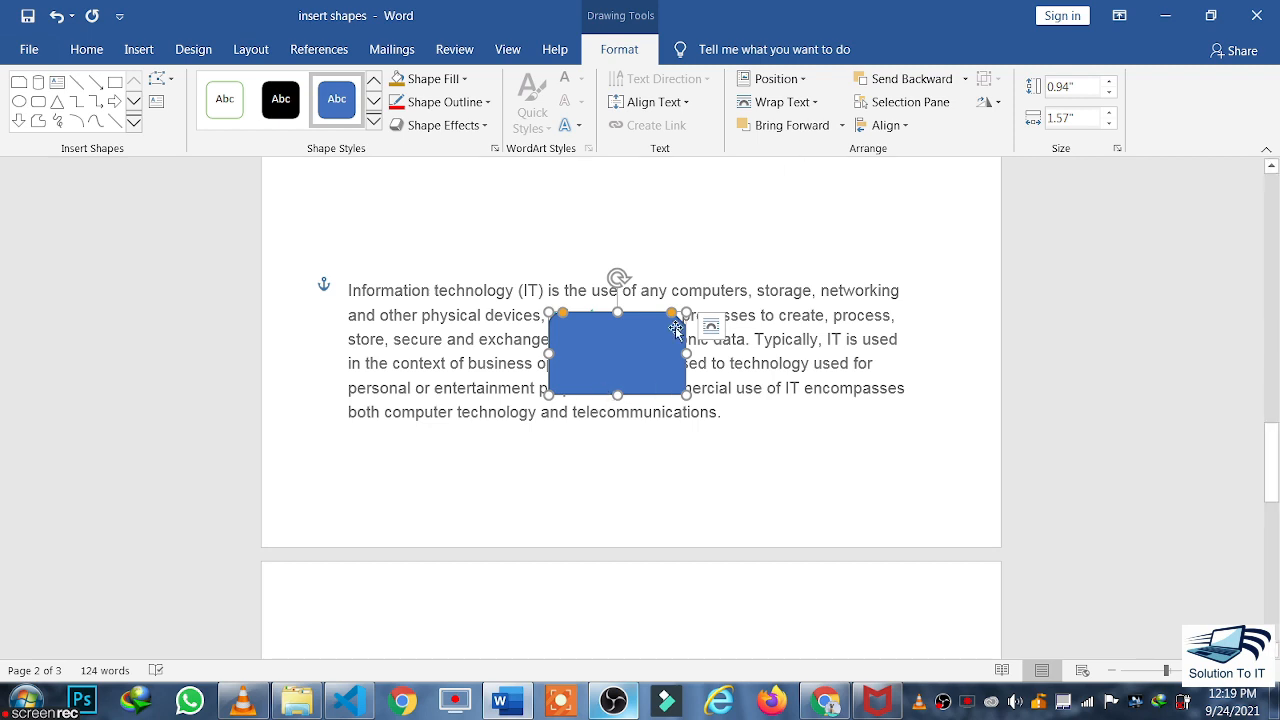
Set the rectangle's text wrapping to In Front of Text and apply Bring in Front of Text to it.
{"action": "left_click", "coordinate": [811, 104]}
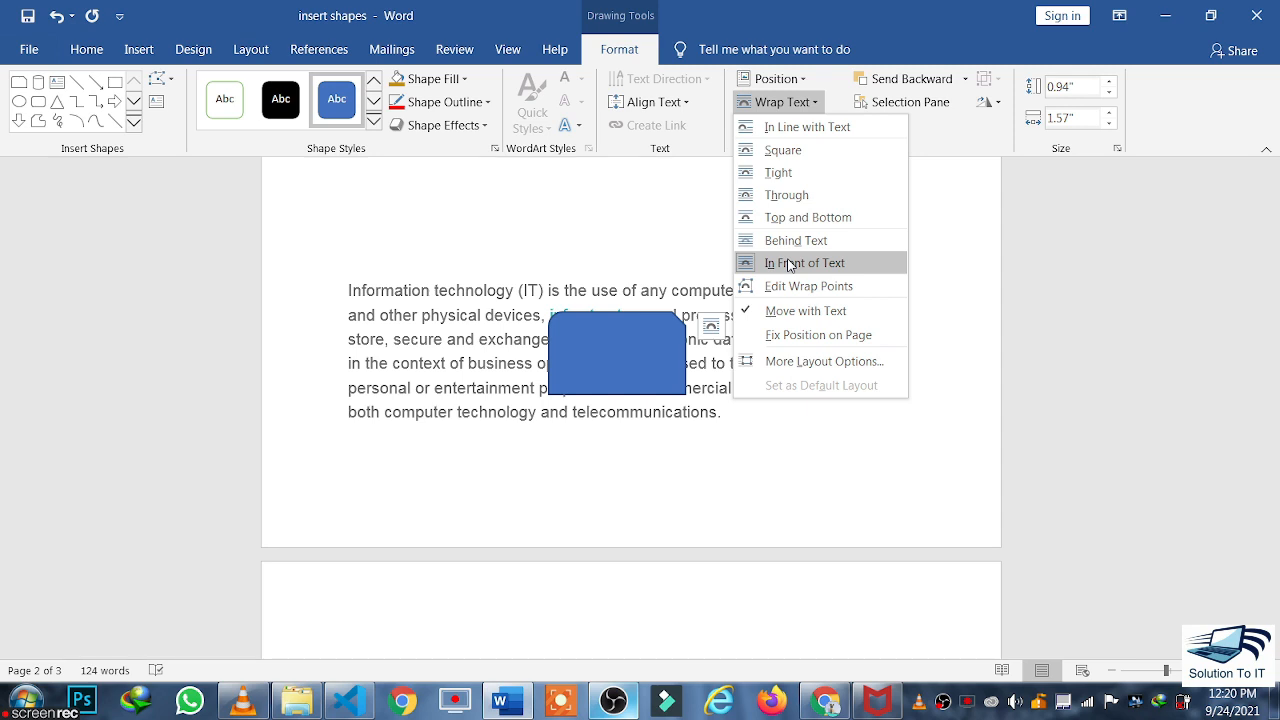
{"action": "left_click", "coordinate": [790, 263]}
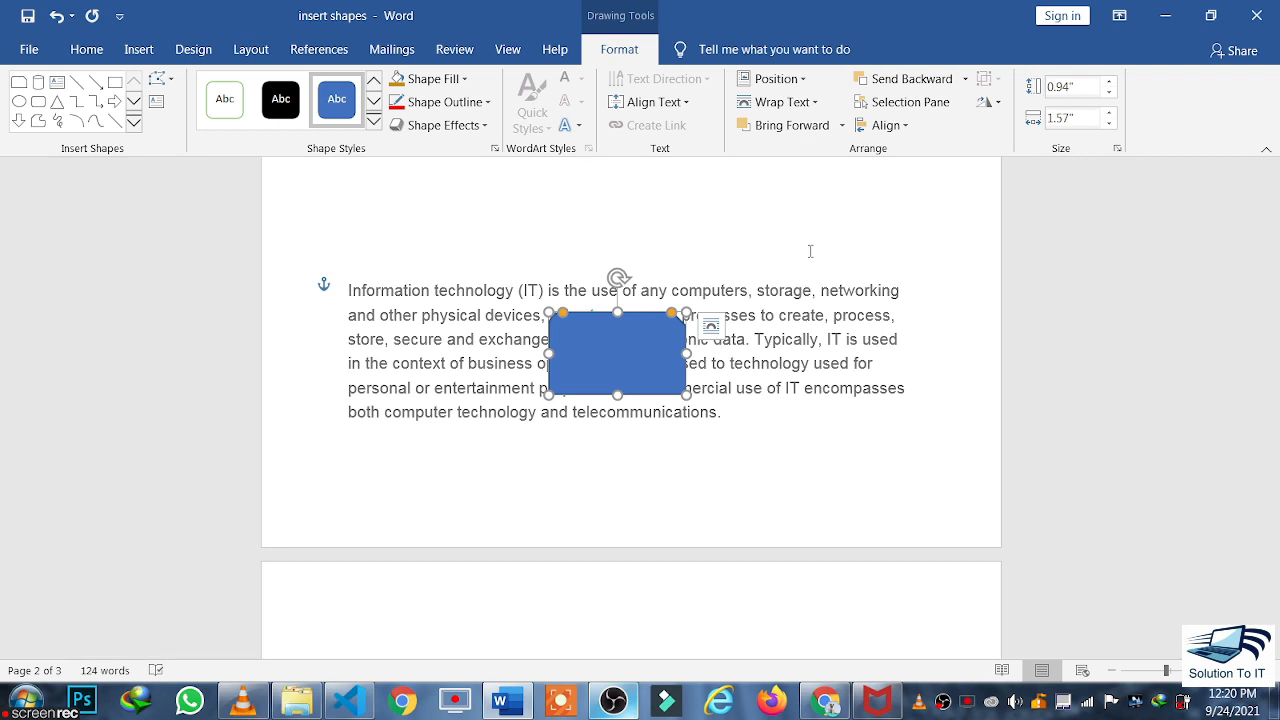
{"action": "left_click", "coordinate": [843, 126]}
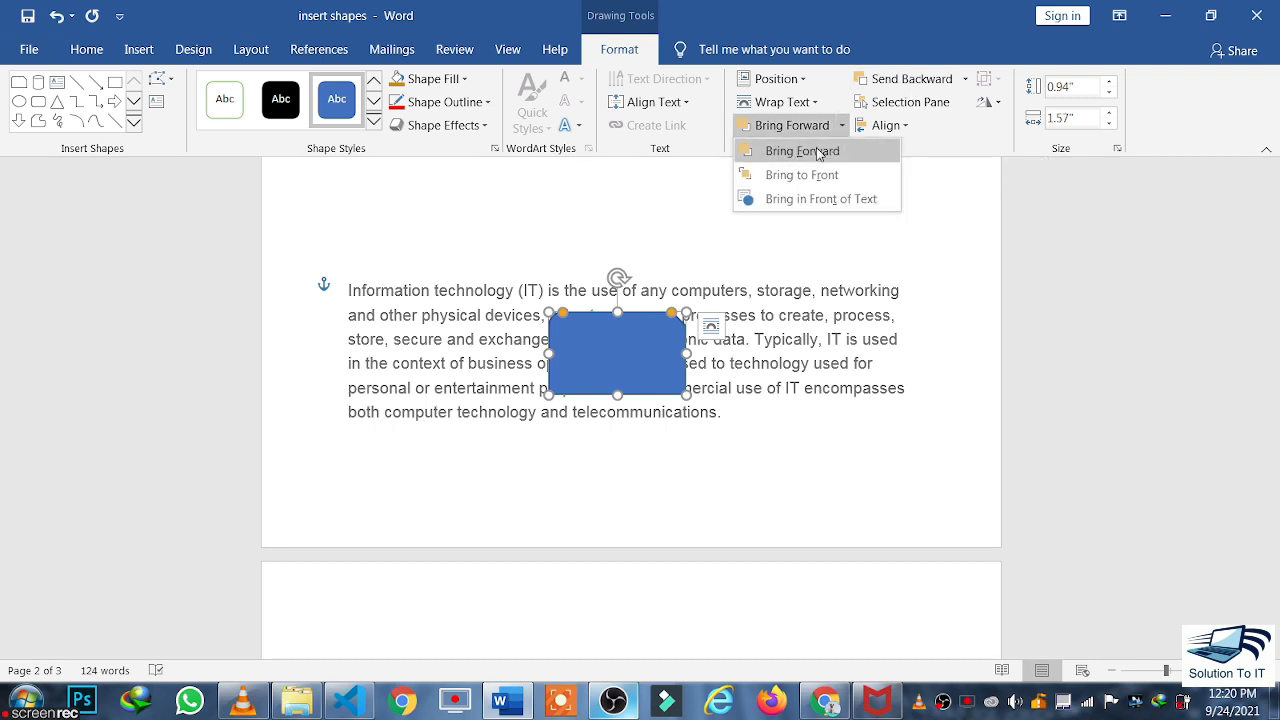
{"action": "left_click", "coordinate": [797, 200]}
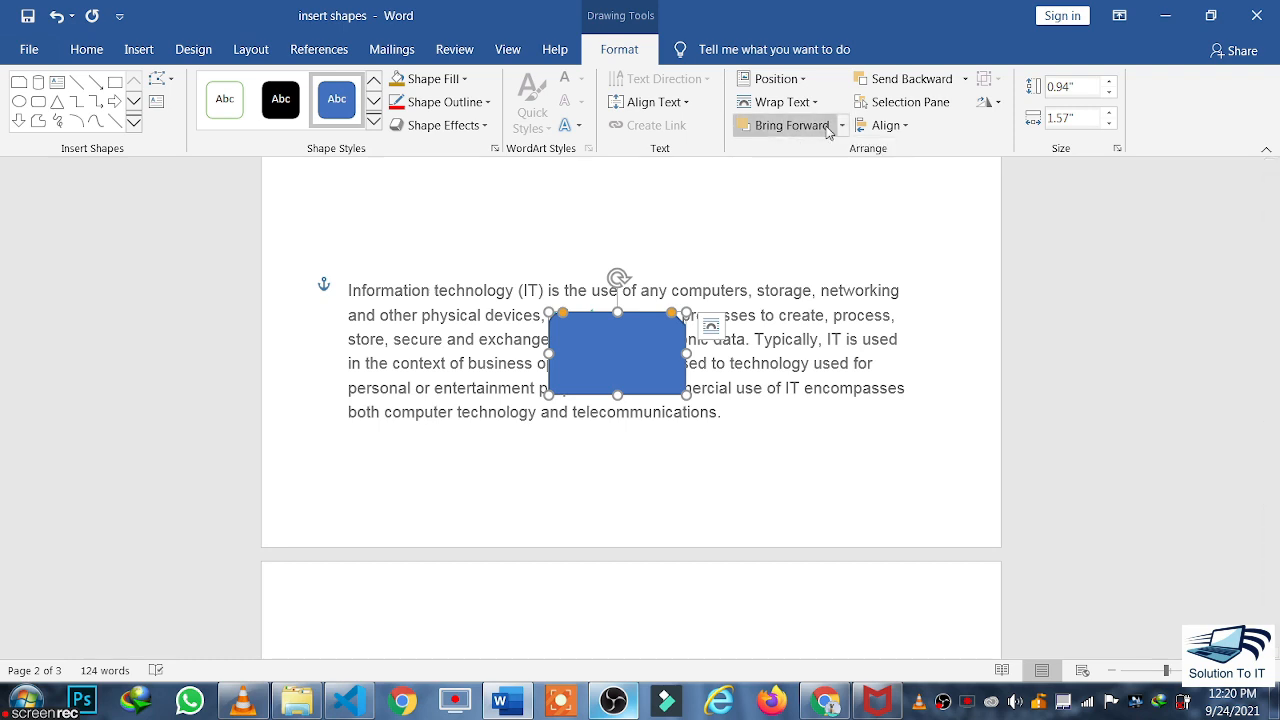
Bring the rectangle forward one level in the stacking order and reopen its bring-forward options.
{"action": "left_click", "coordinate": [841, 128]}
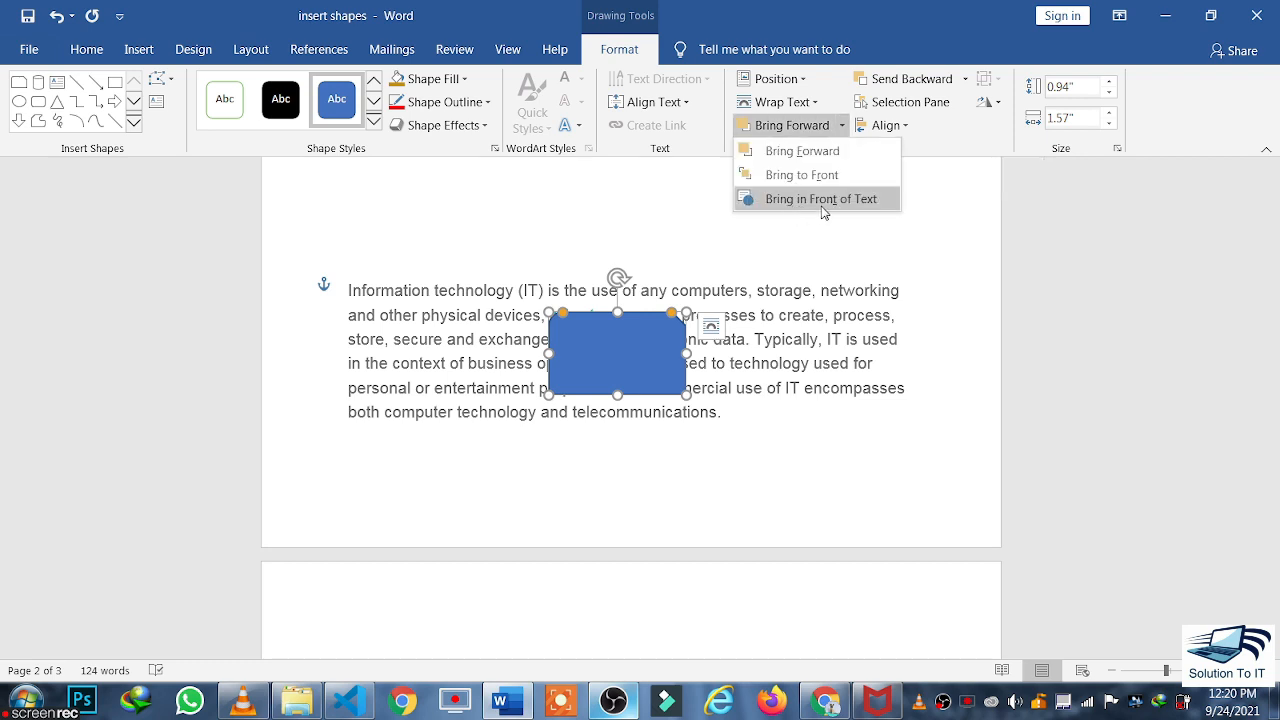
{"action": "left_click", "coordinate": [802, 160]}
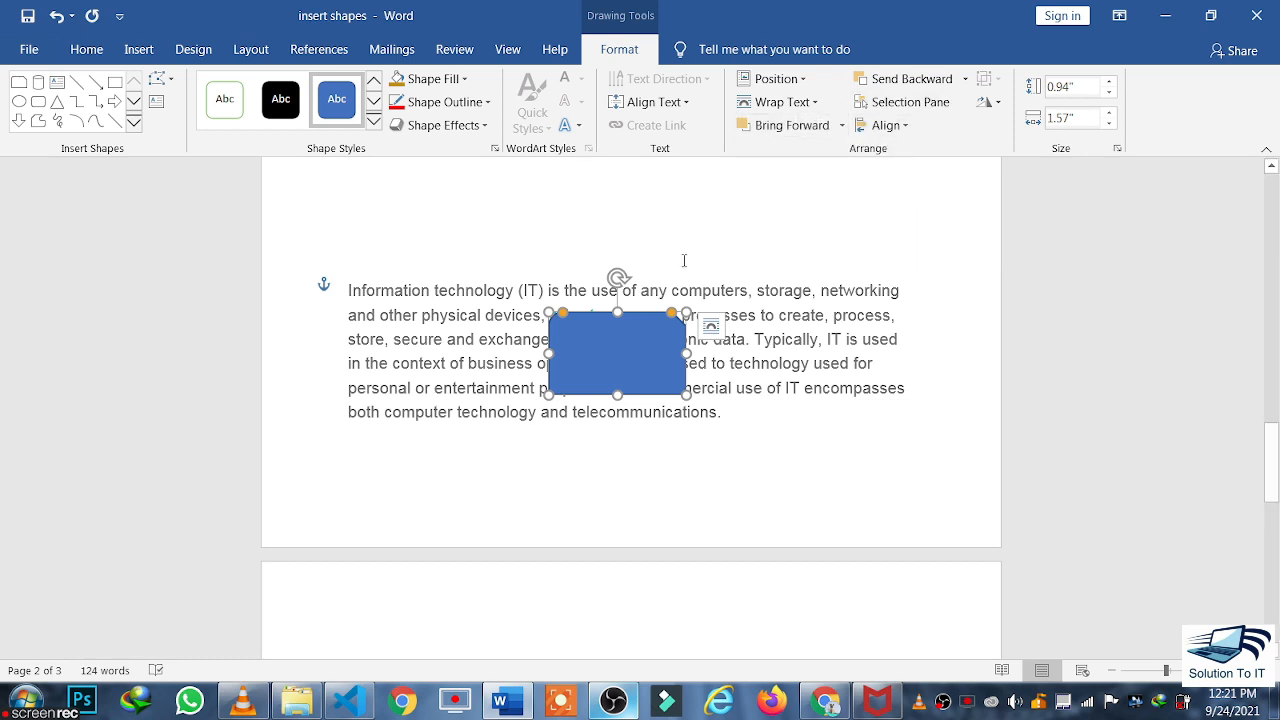
{"action": "left_click", "coordinate": [843, 127]}
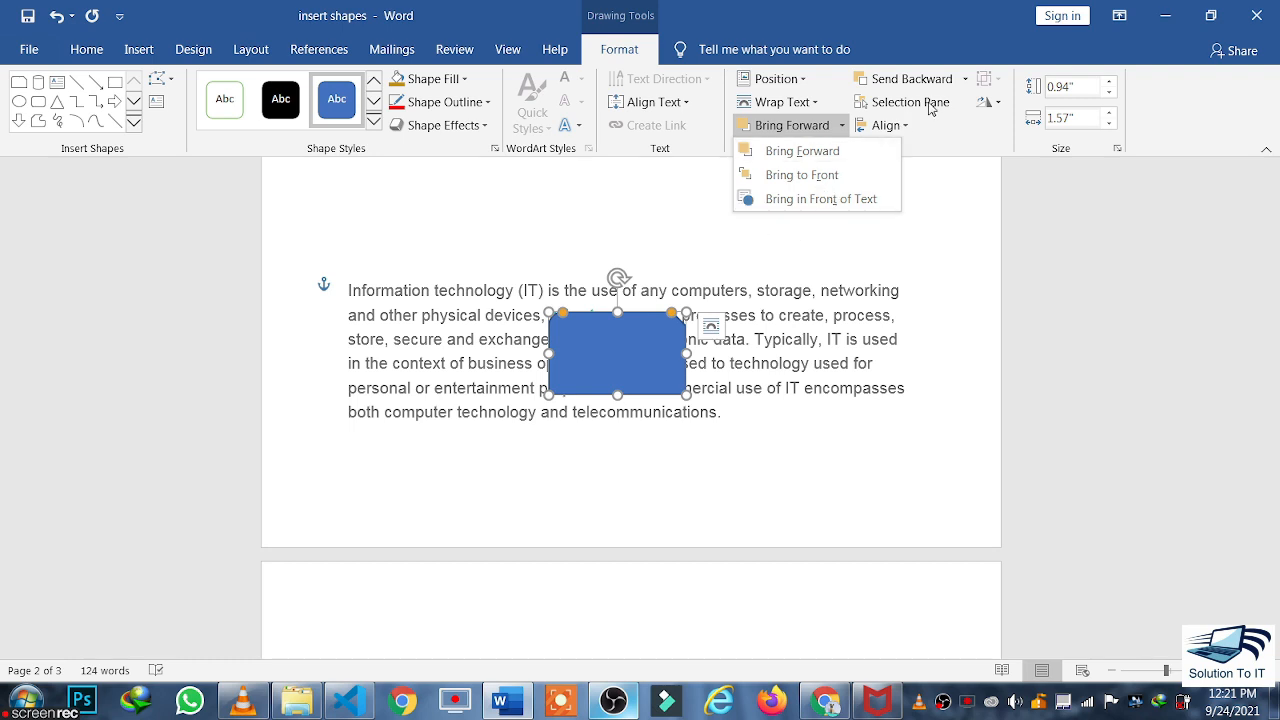
Send the selected rectangle behind the text of the Information technology paragraph.
{"action": "left_click", "coordinate": [967, 80]}
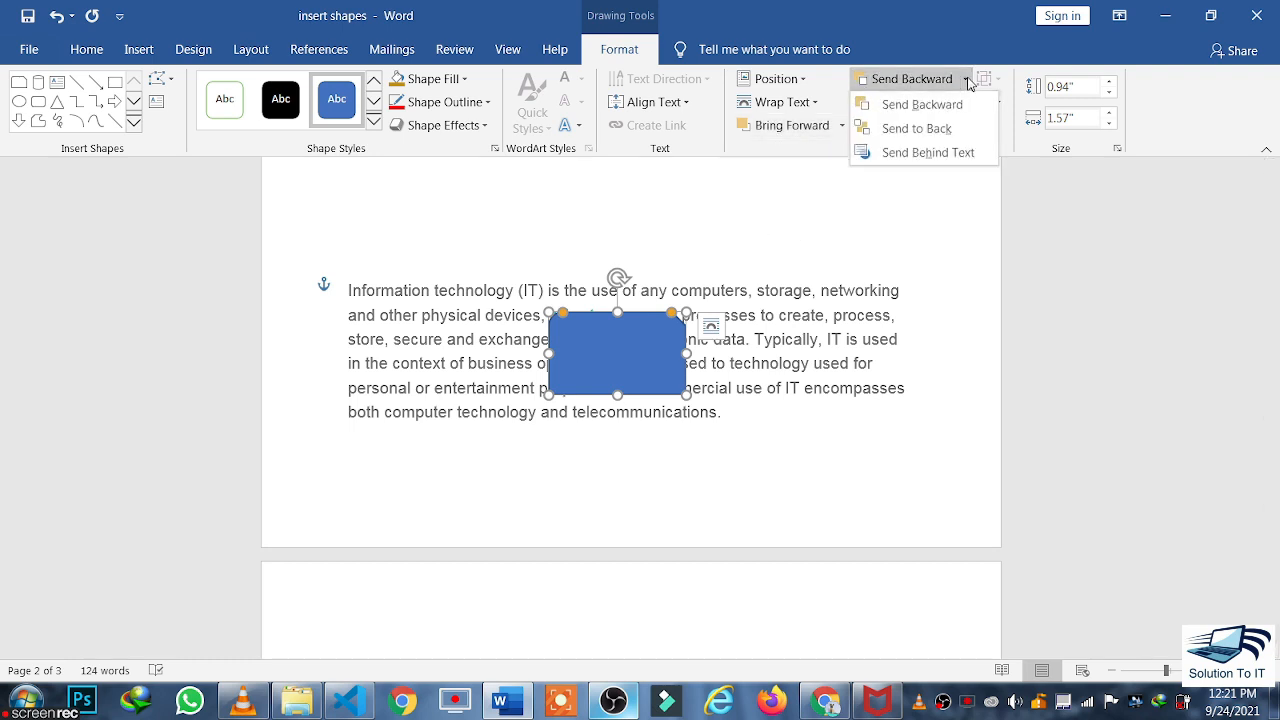
{"action": "left_click", "coordinate": [904, 153]}
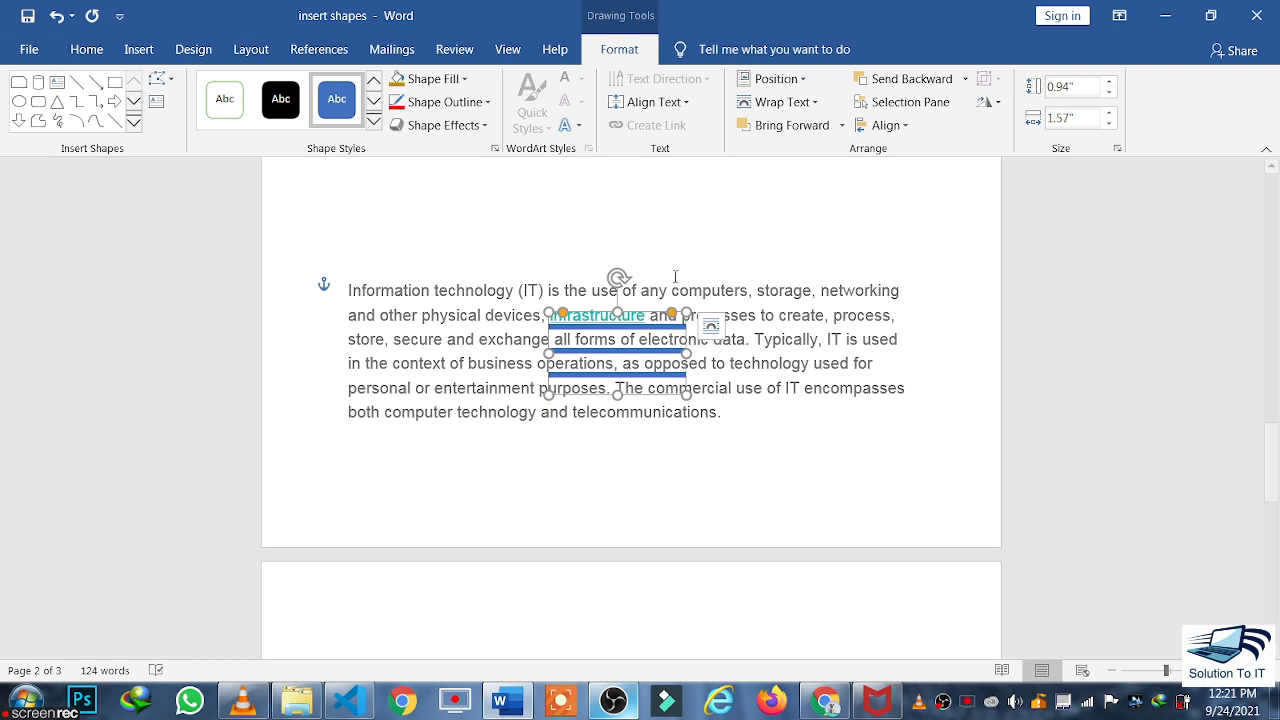
List the document's shapes in the Selection pane and hide all of them.
{"action": "left_click", "coordinate": [944, 106]}
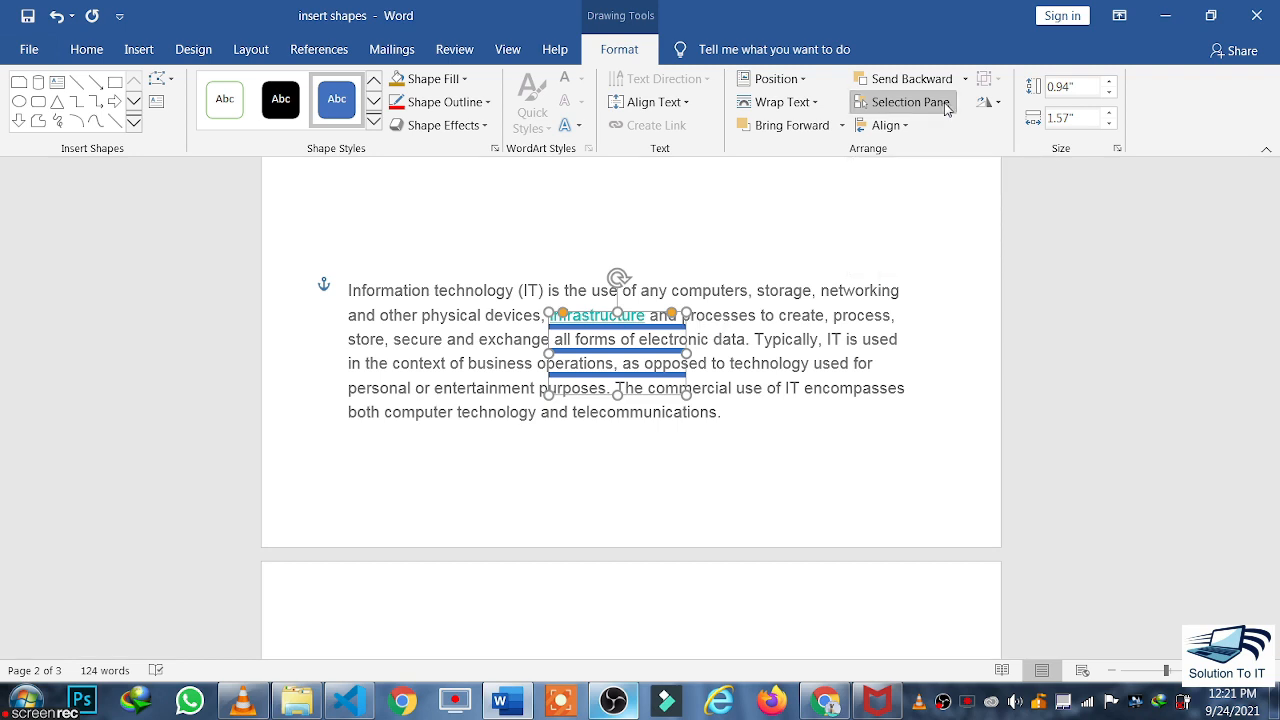
{"action": "left_click", "coordinate": [944, 106]}
{"action": "left_click", "coordinate": [944, 106]}
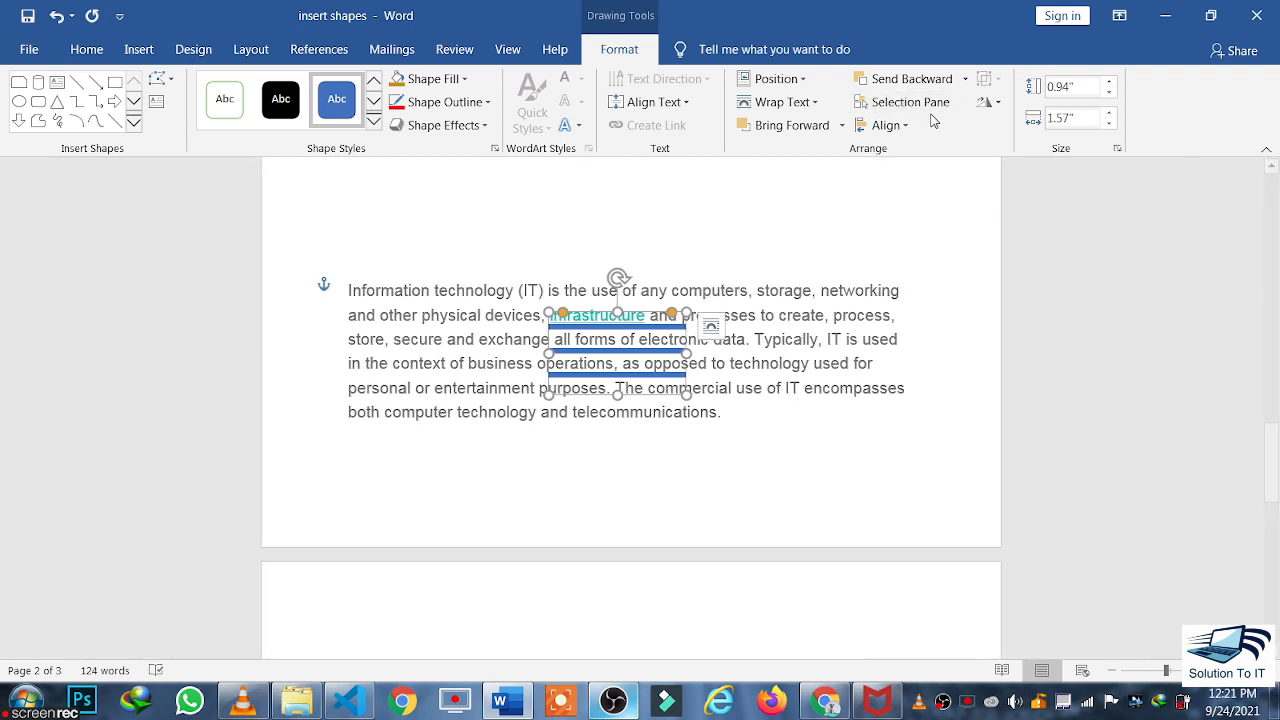
{"action": "left_click", "coordinate": [932, 108]}
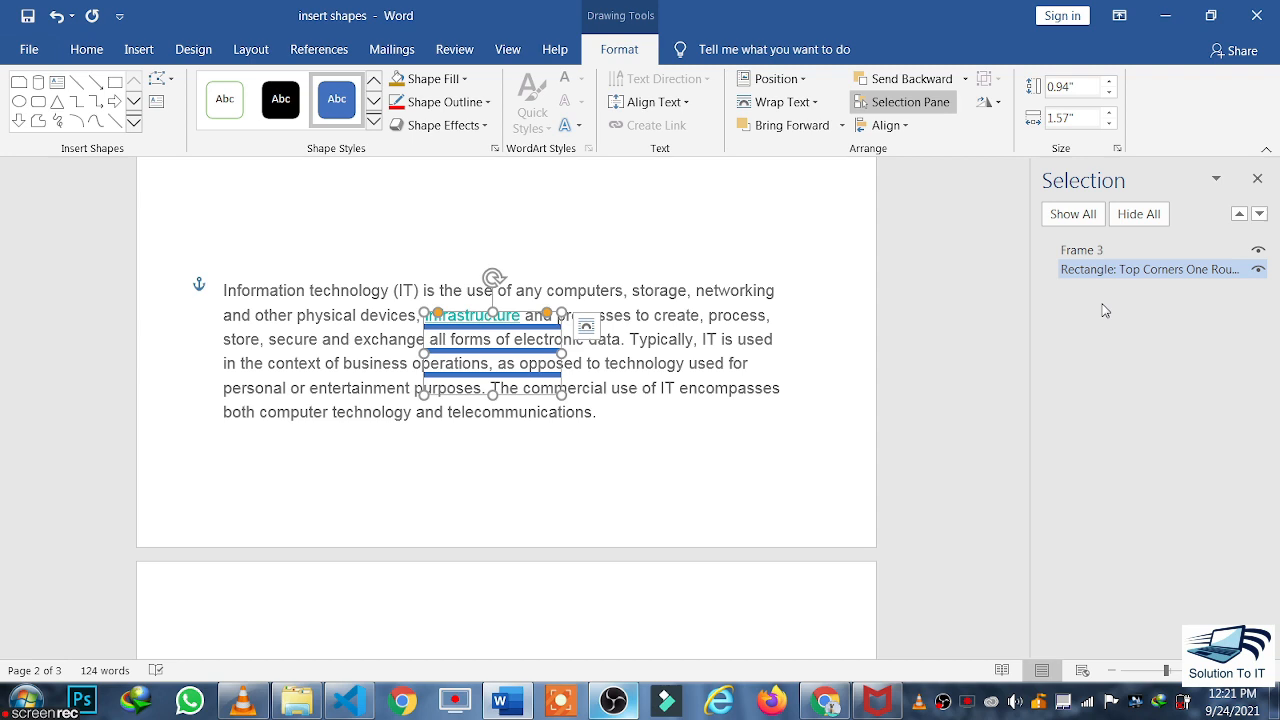
{"action": "left_click", "coordinate": [1074, 216]}
{"action": "left_click", "coordinate": [1153, 217]}
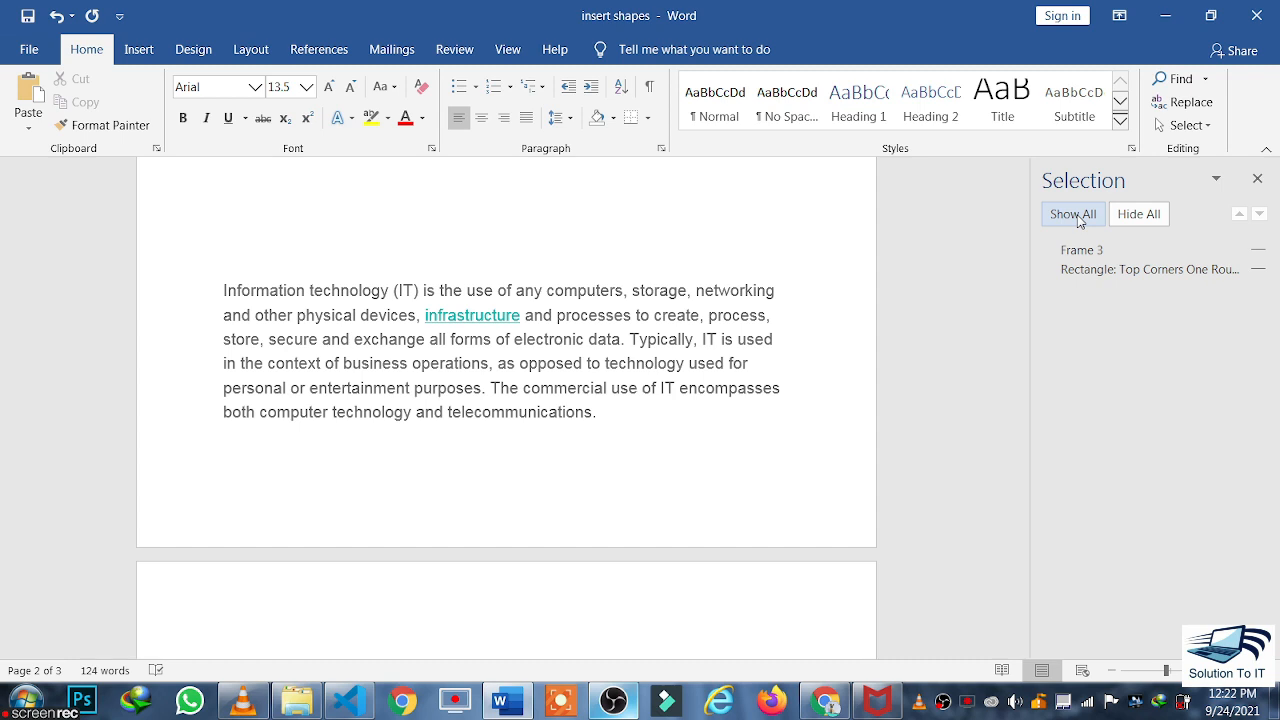
Make all the hidden shapes visible, and undo that change for both shapes.
{"action": "left_click", "coordinate": [1079, 221]}
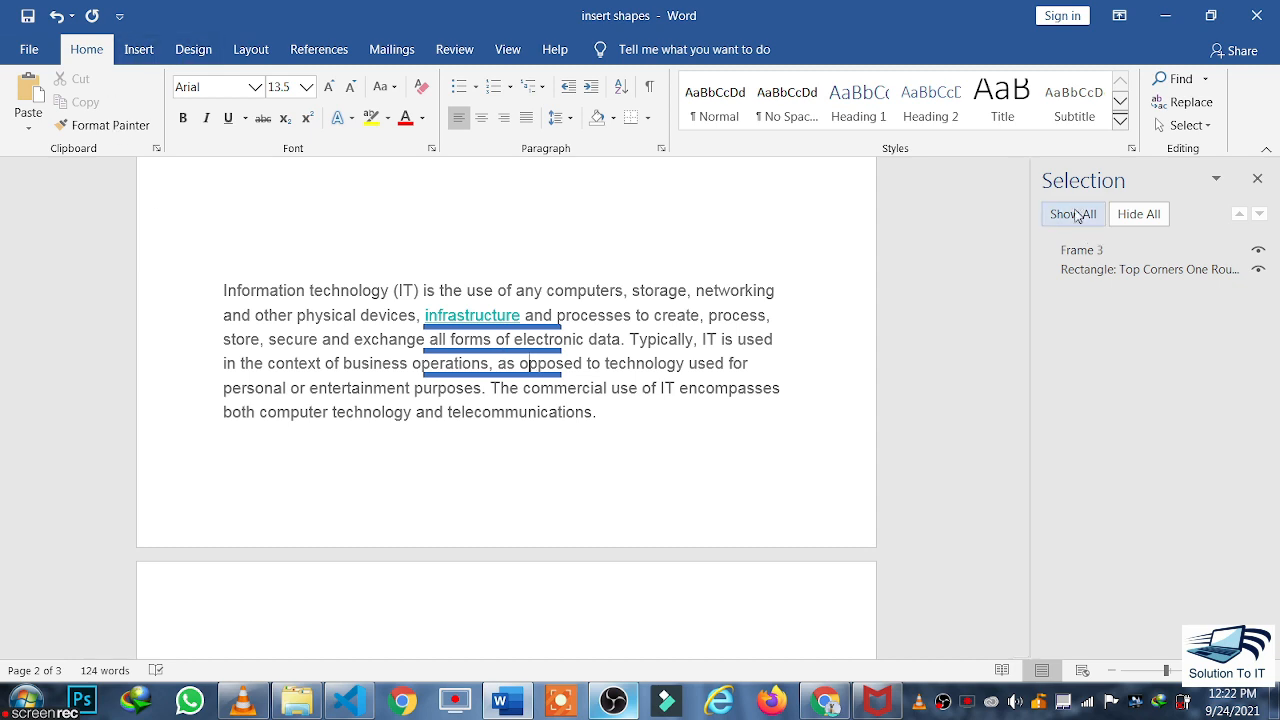
{"action": "key", "text": "ctrl+z"}
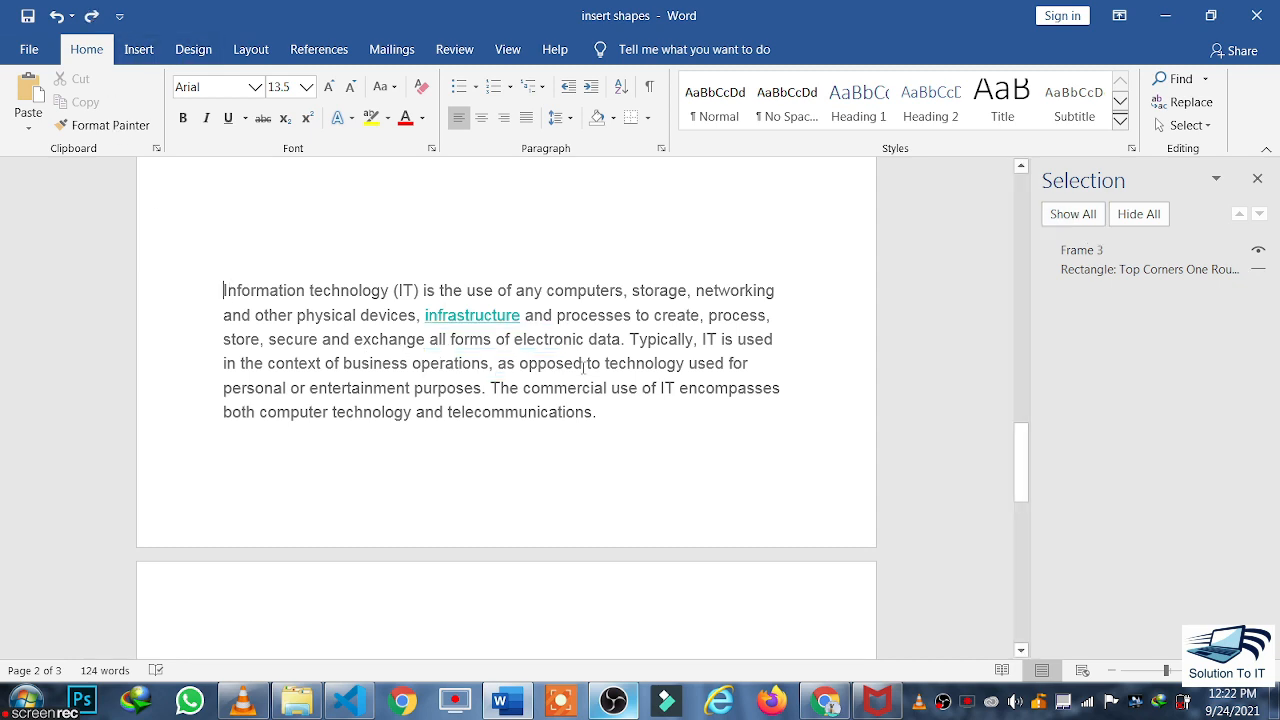
{"action": "key", "text": "ctrl+z"}
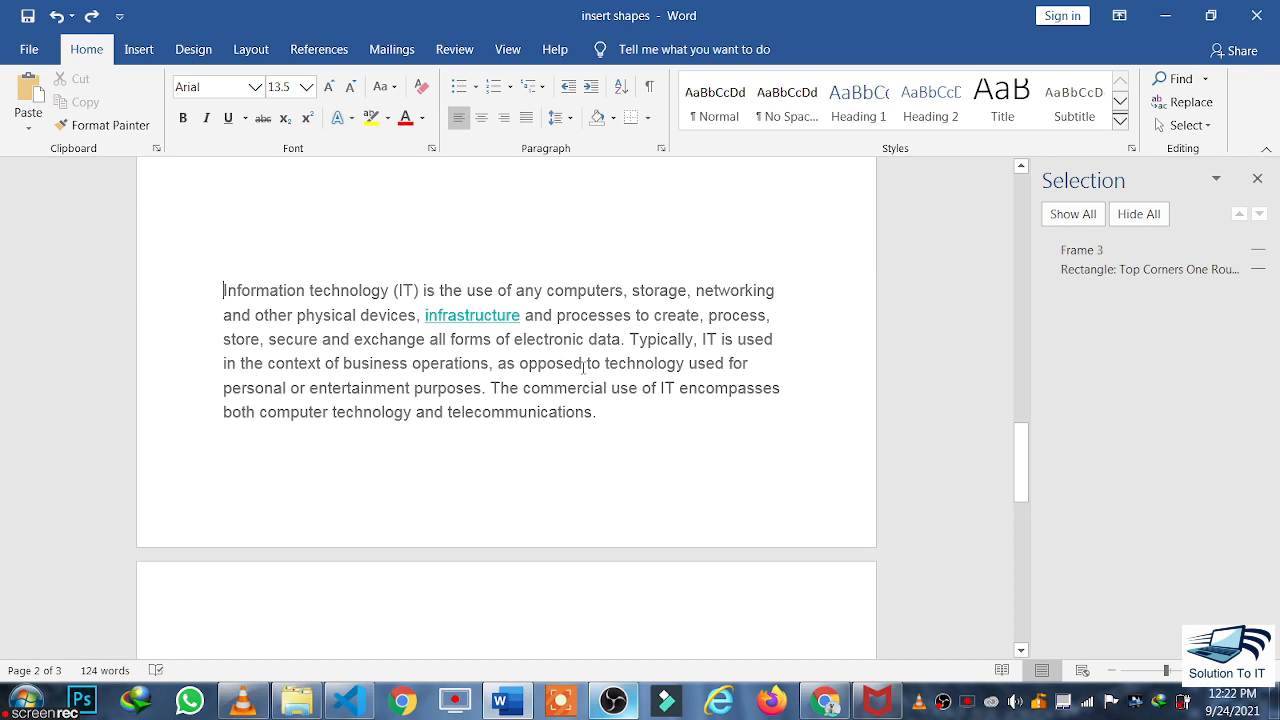
Draw a folded-corner rectangle about 1.49 by 0.79 in below the Information technology paragraph.
{"action": "left_click", "coordinate": [146, 60]}
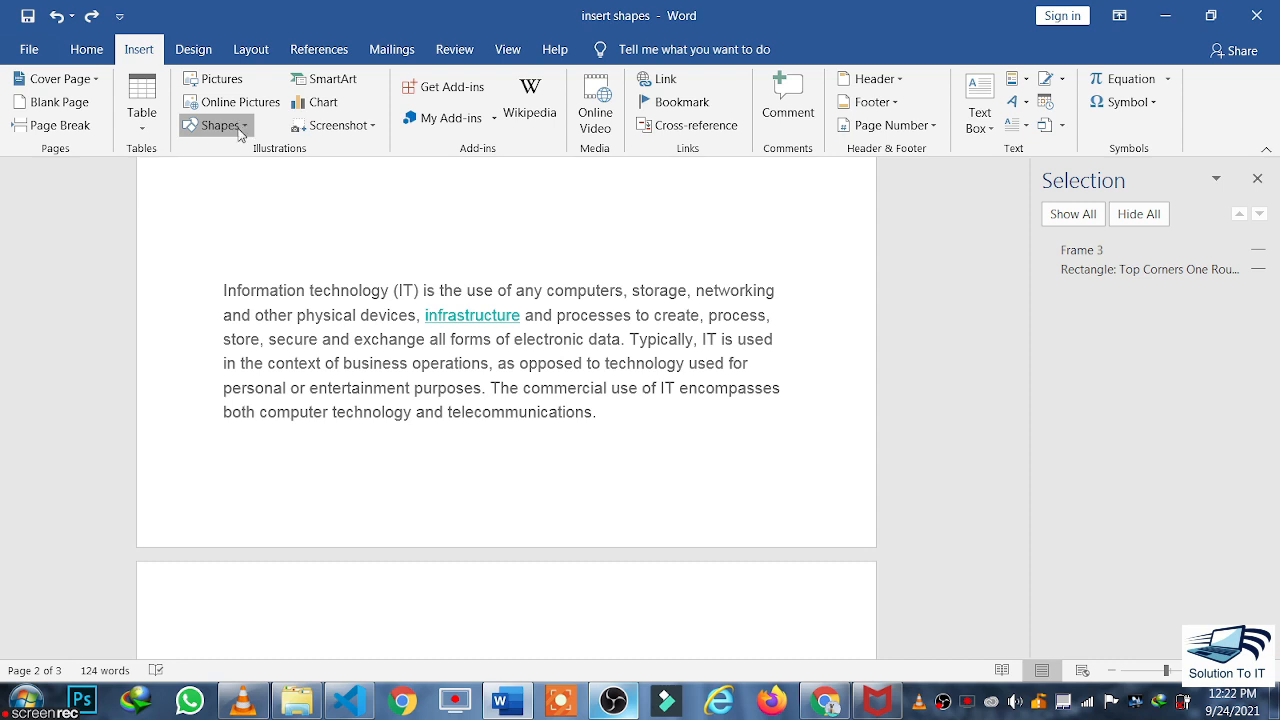
{"action": "left_click", "coordinate": [240, 125]}
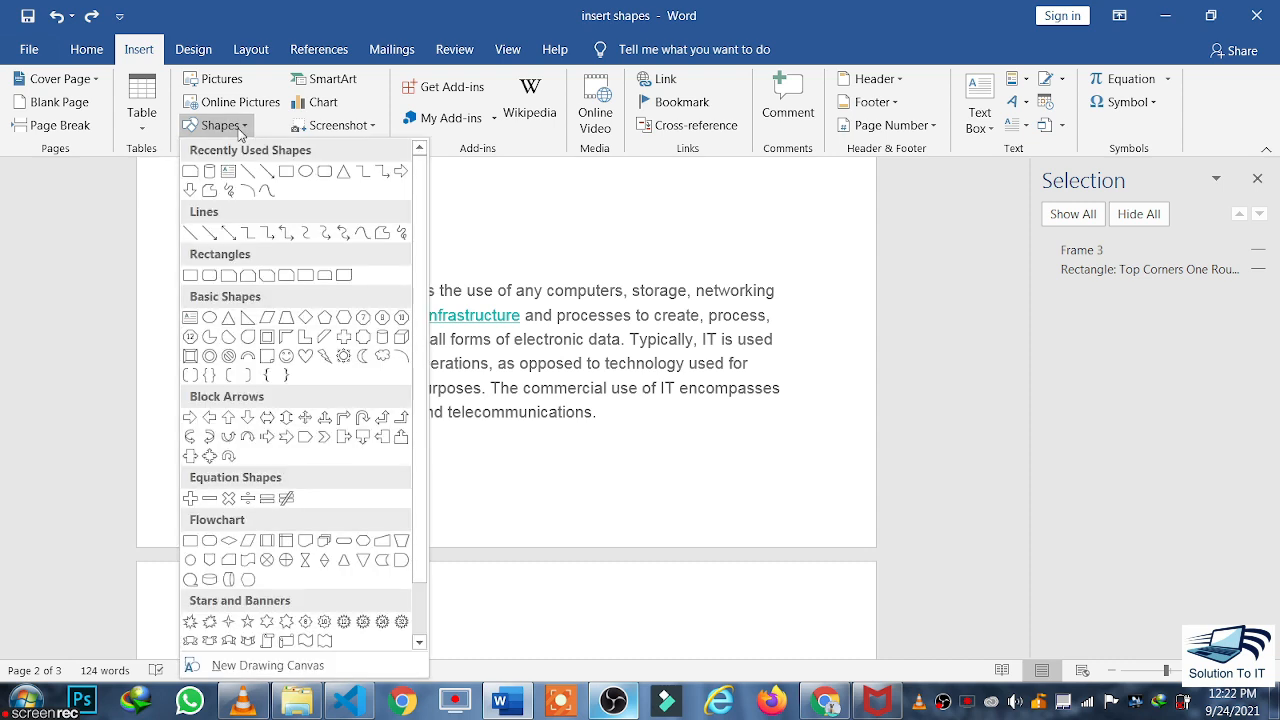
{"action": "left_click", "coordinate": [270, 350]}
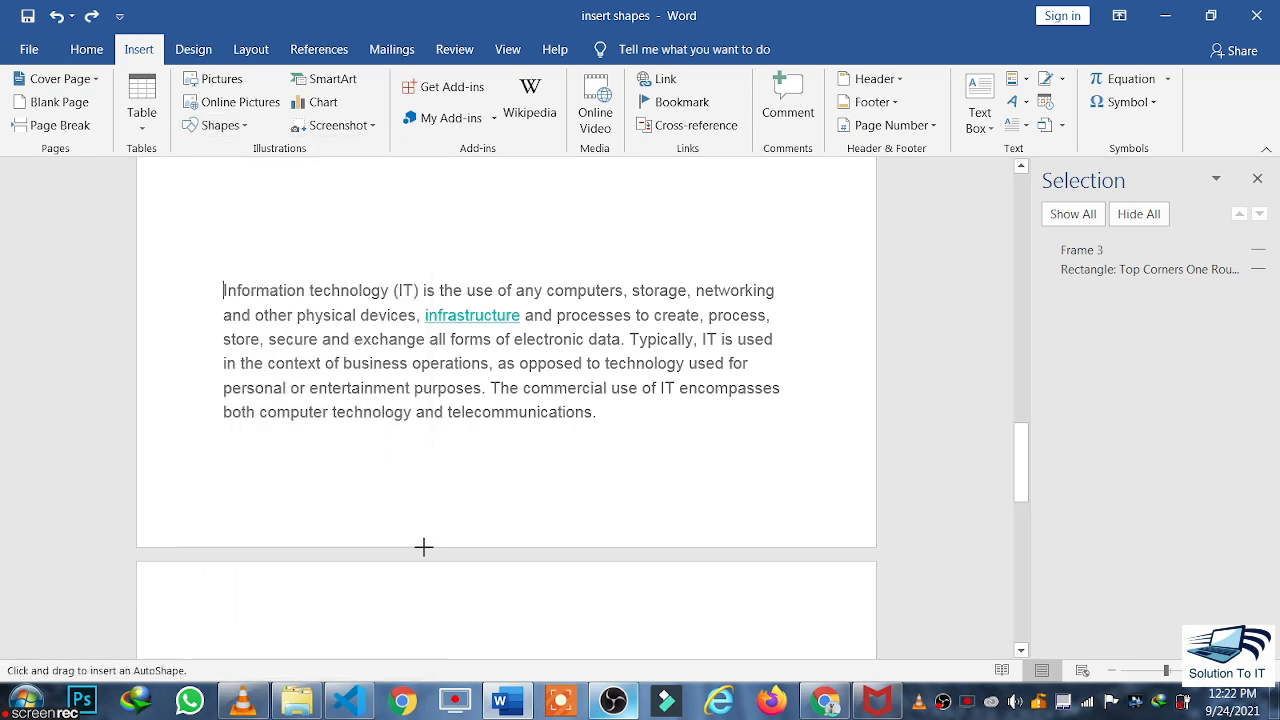
{"action": "scroll", "coordinate": [389, 614], "scroll_direction": "down", "scroll_amount": 2}
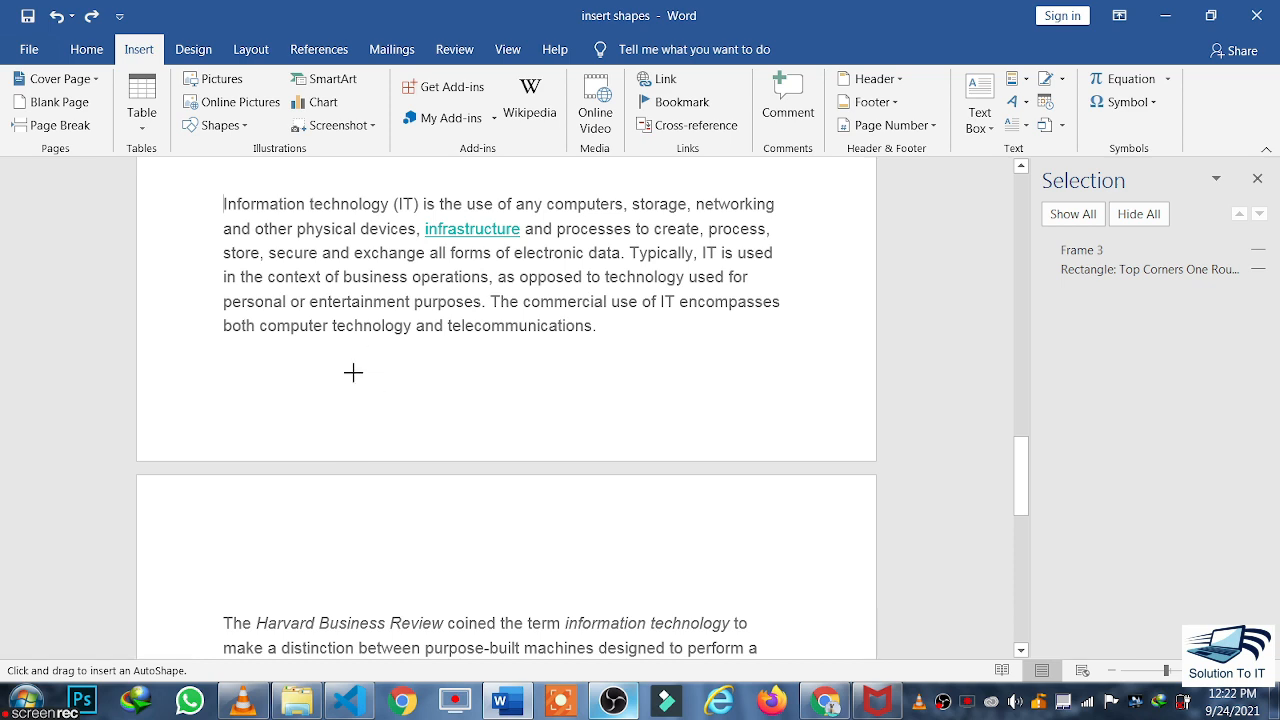
{"action": "left_click_drag", "start_coordinate": [353, 372], "coordinate": [483, 440]}
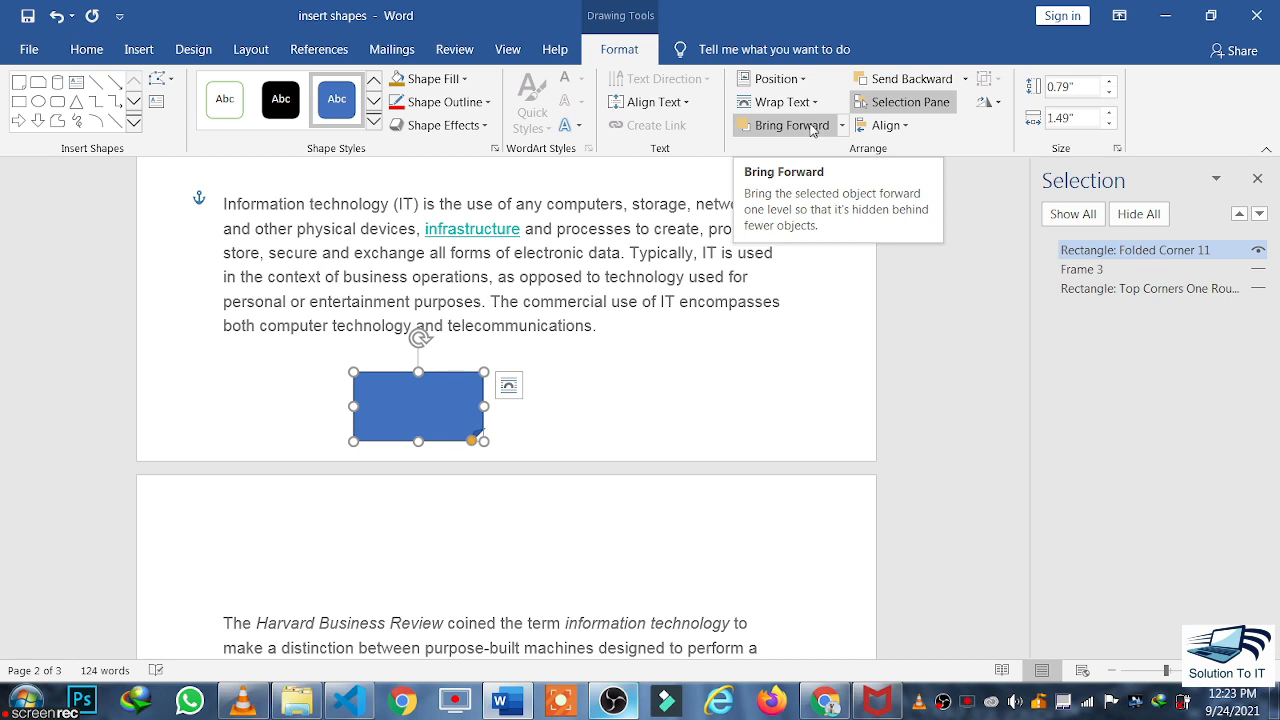
Try left and center alignment to the margins on the folded-corner rectangle before setting it to Align Right.
{"action": "left_click", "coordinate": [910, 137]}
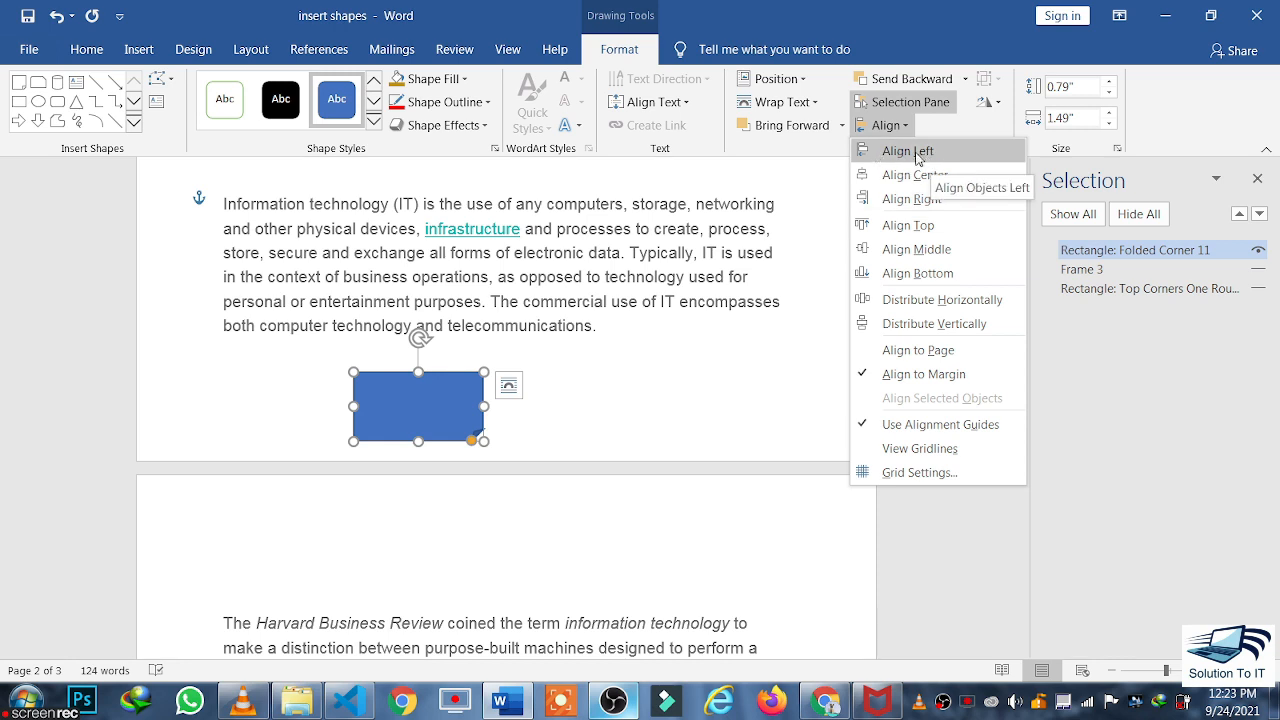
{"action": "left_click", "coordinate": [920, 157]}
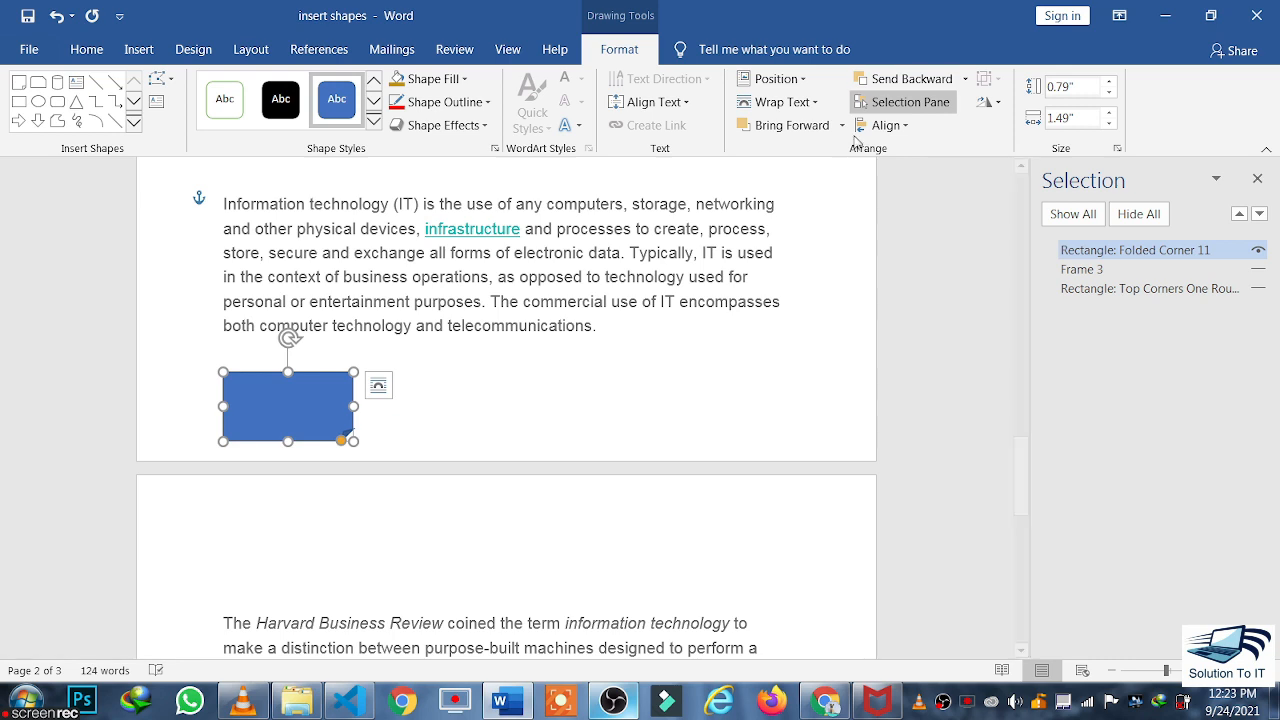
{"action": "left_click", "coordinate": [884, 125]}
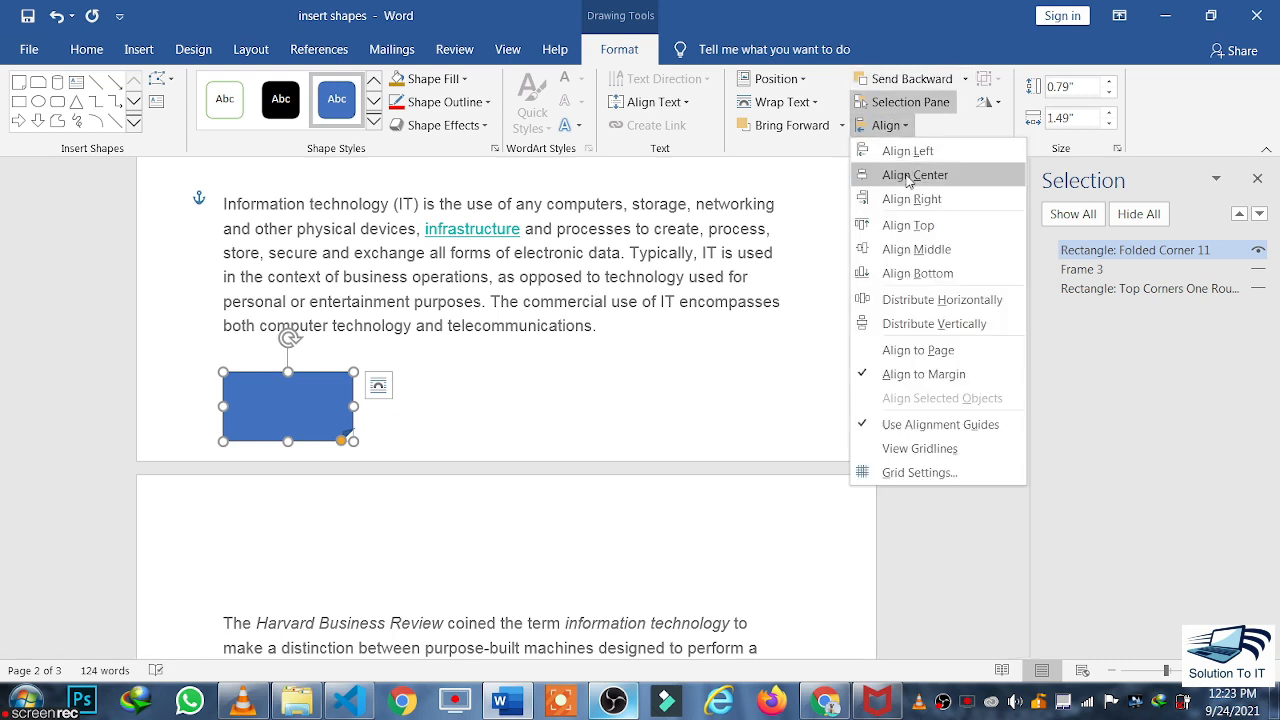
{"action": "left_click", "coordinate": [912, 175]}
{"action": "left_click", "coordinate": [904, 135]}
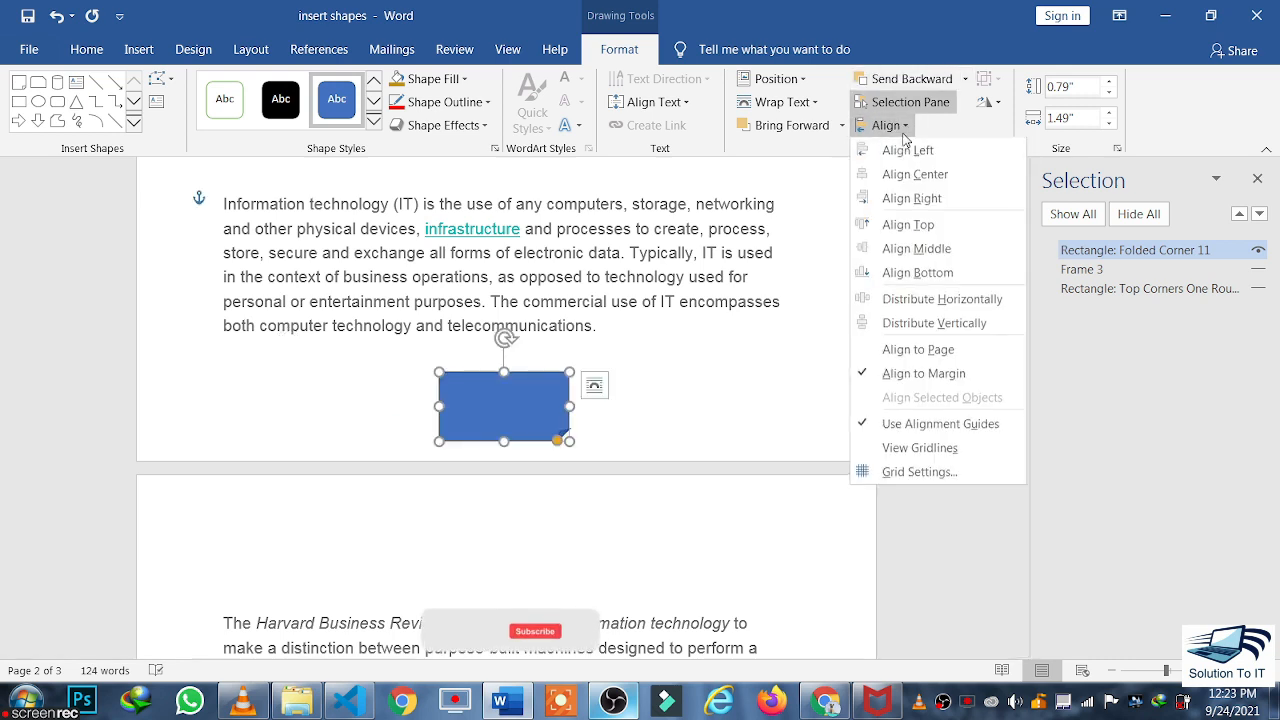
{"action": "left_click", "coordinate": [900, 202]}
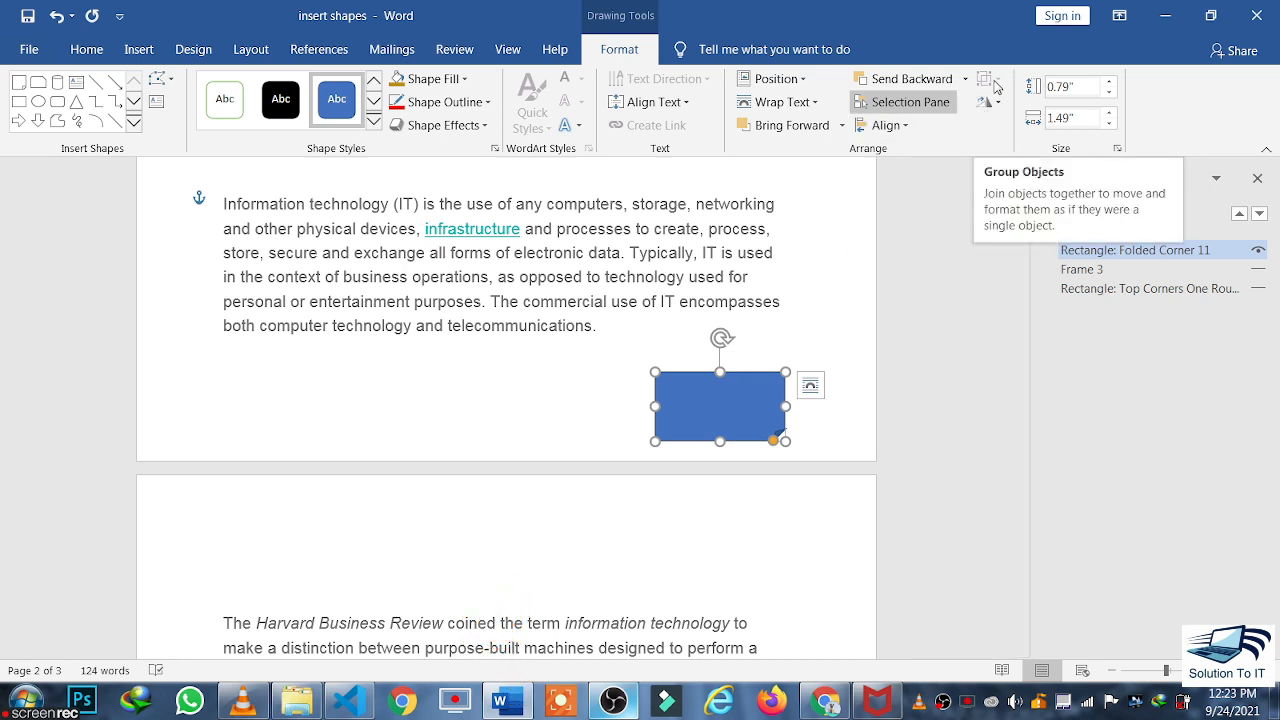
{"action": "double_click", "coordinate": [589, 404]}
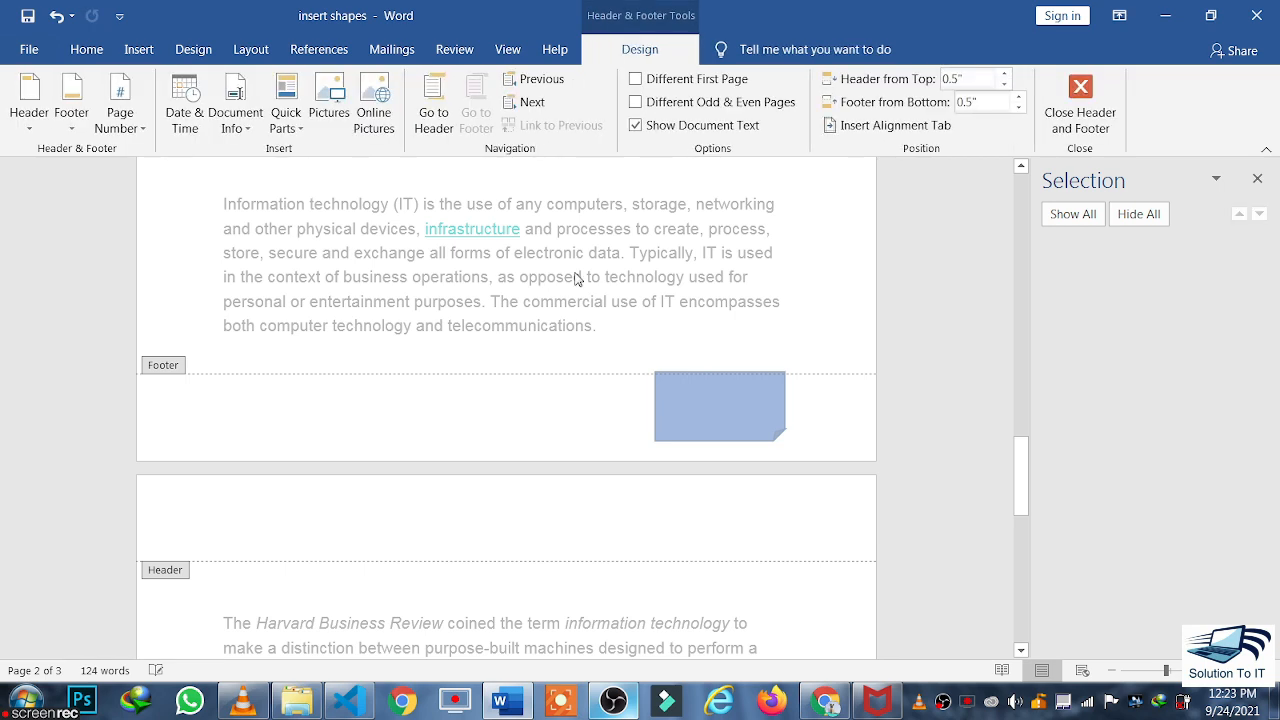
{"action": "double_click", "coordinate": [596, 332]}
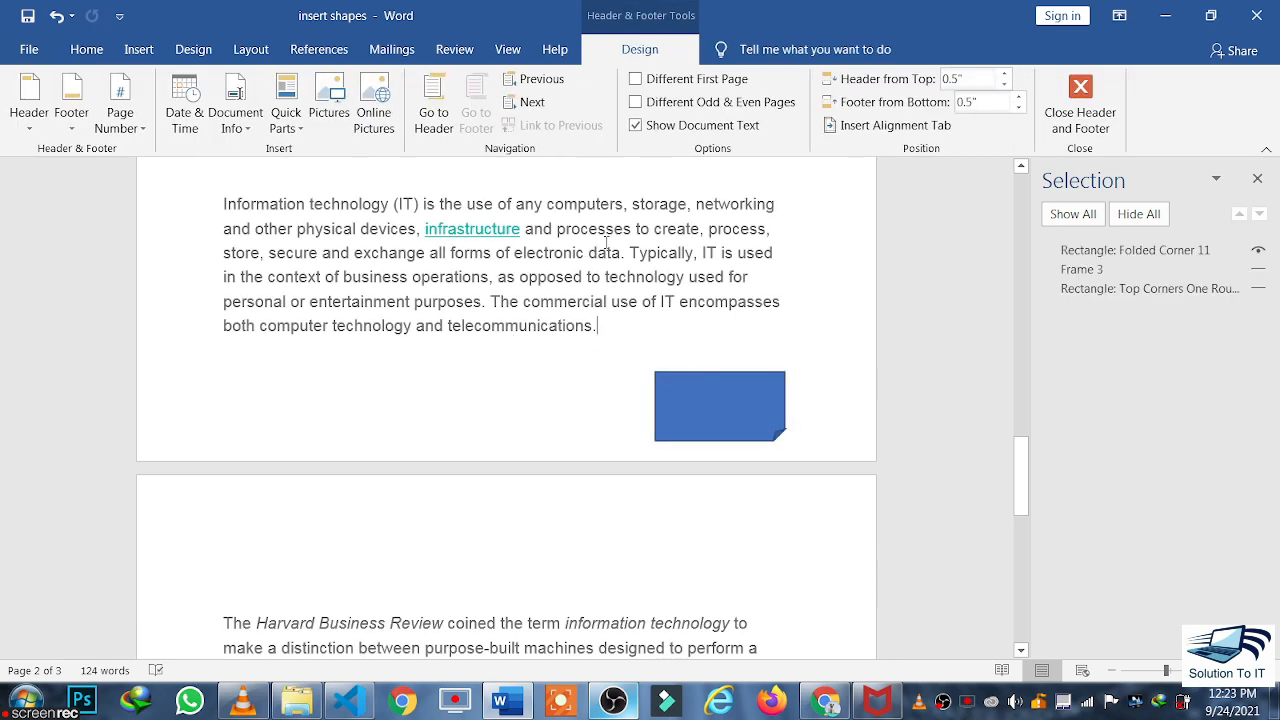
{"action": "left_click", "coordinate": [706, 405]}
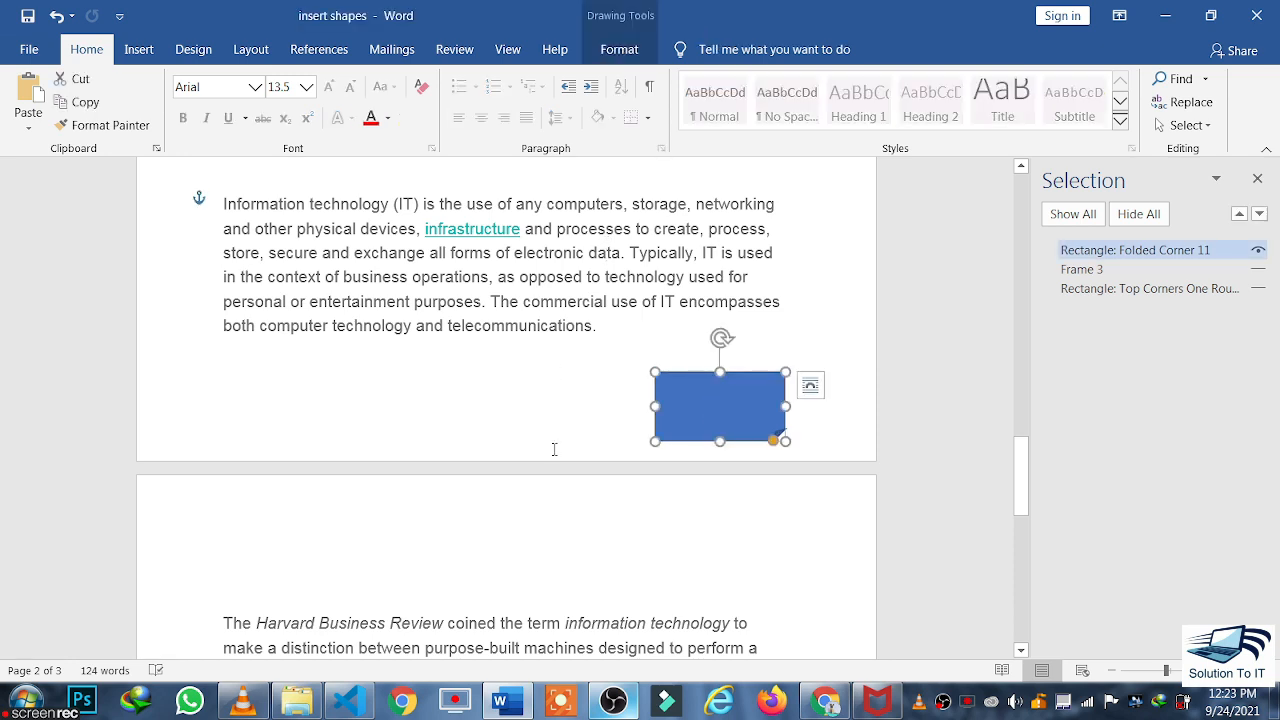
{"action": "left_click", "coordinate": [645, 49]}
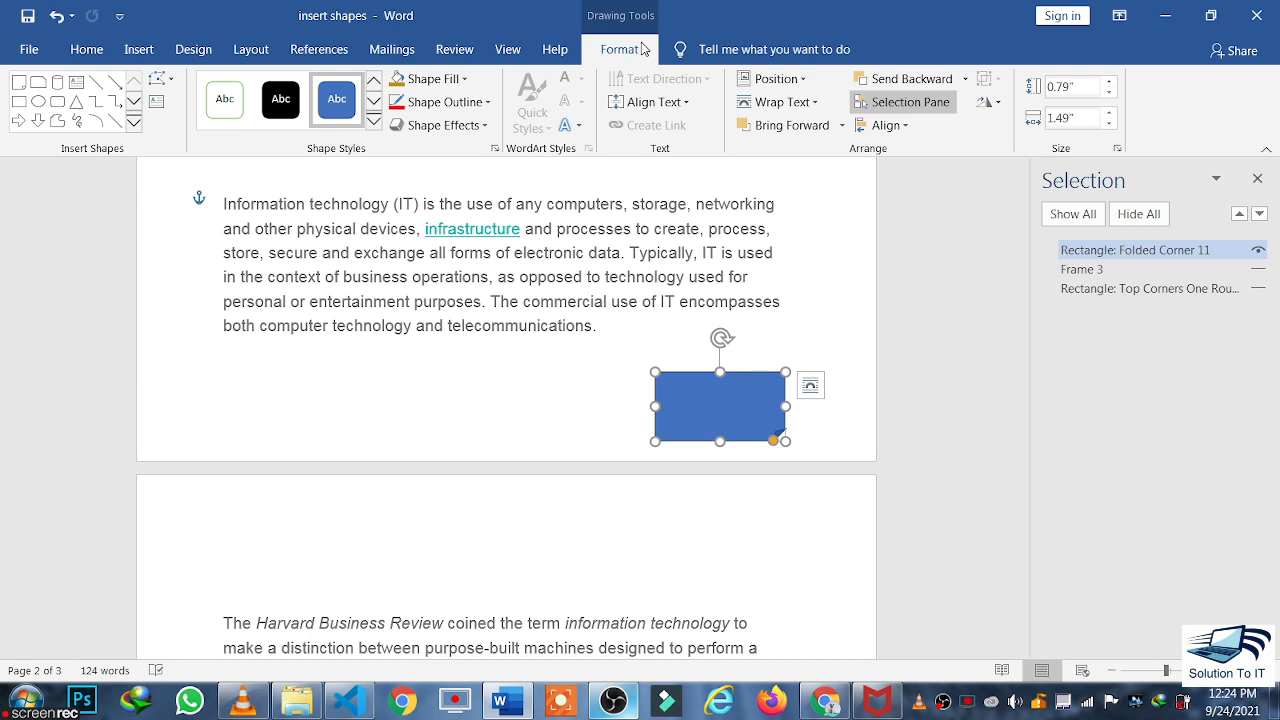